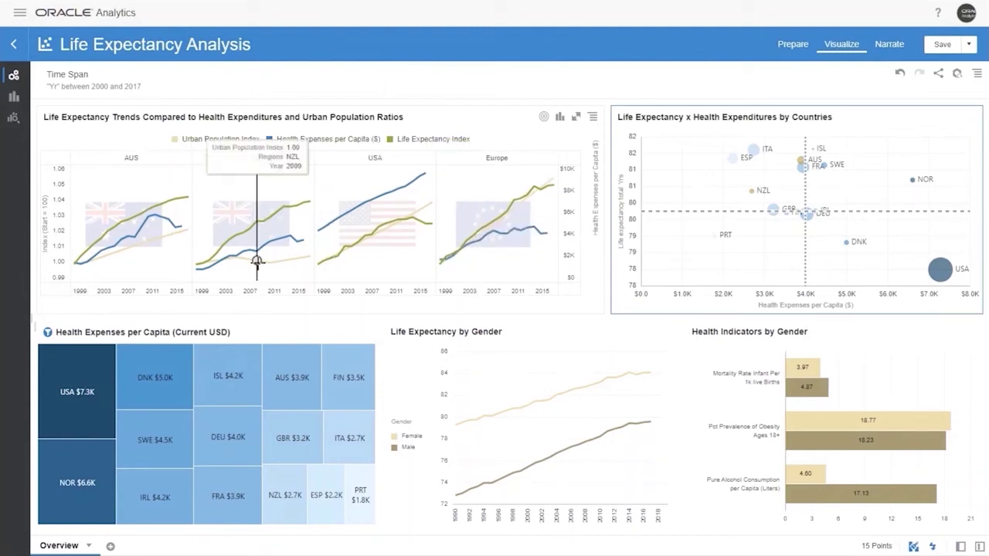
Step: Sort the life expectancy trends chart's years high to low and show the GB20_Short dataset fields
click(325, 209)
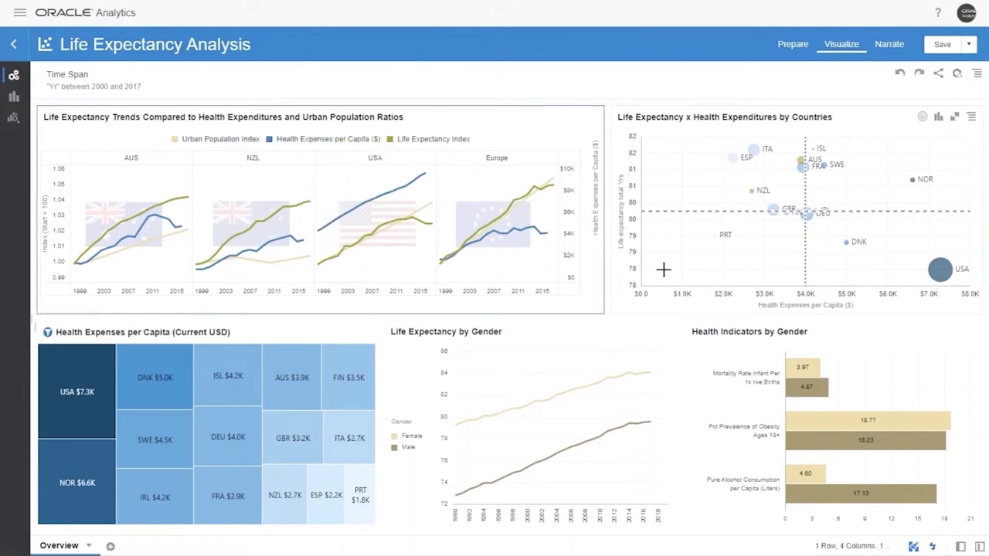
click(939, 268)
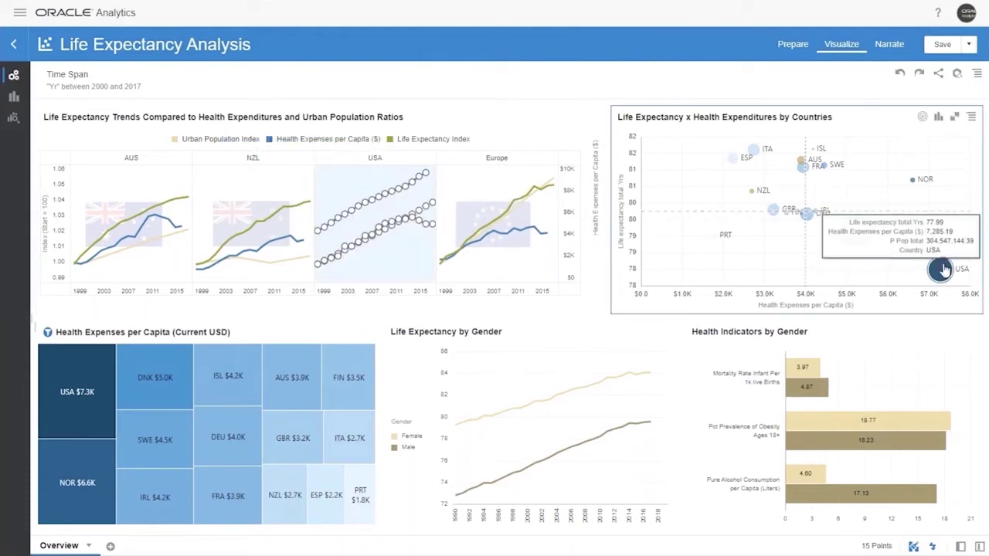
click(916, 280)
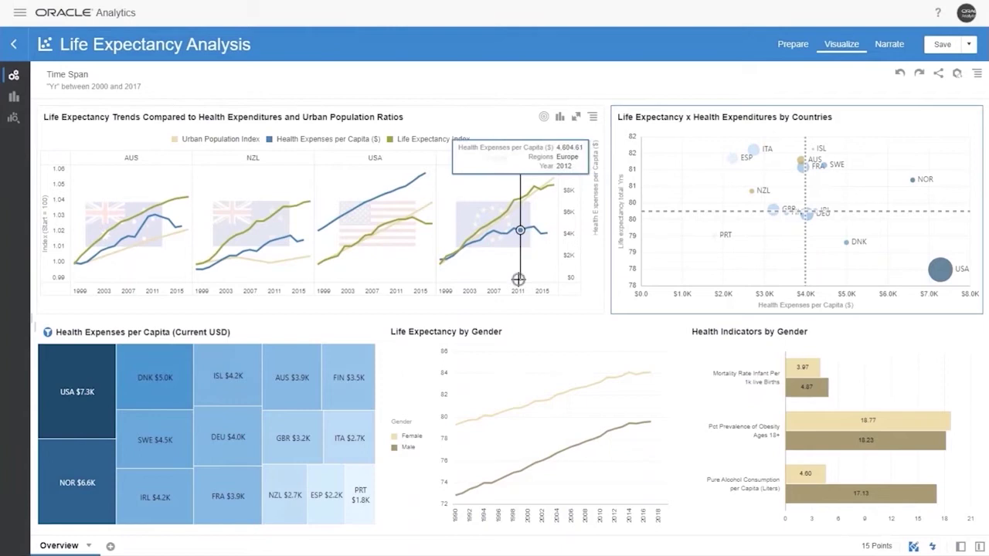
right_click(583, 280)
mouse_move(596, 293)
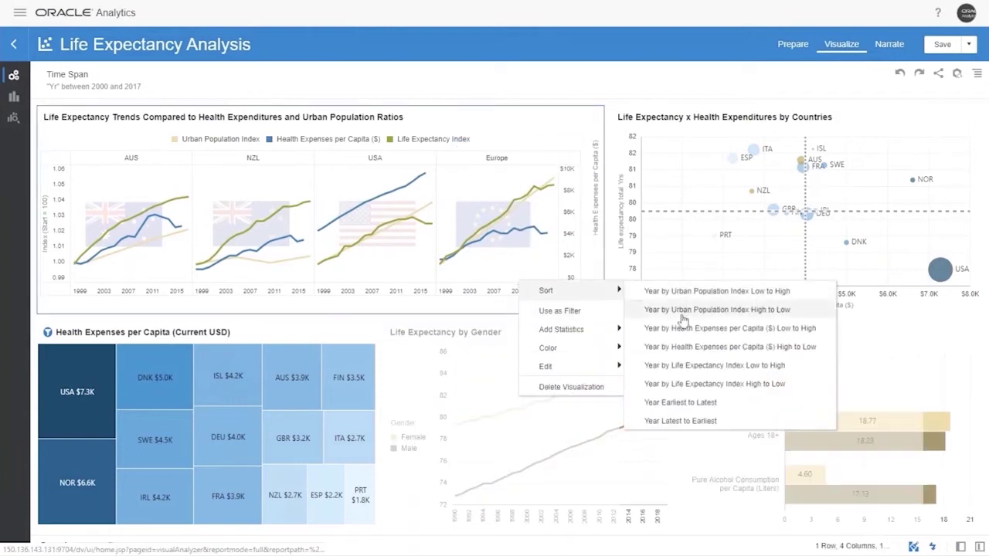
click(687, 348)
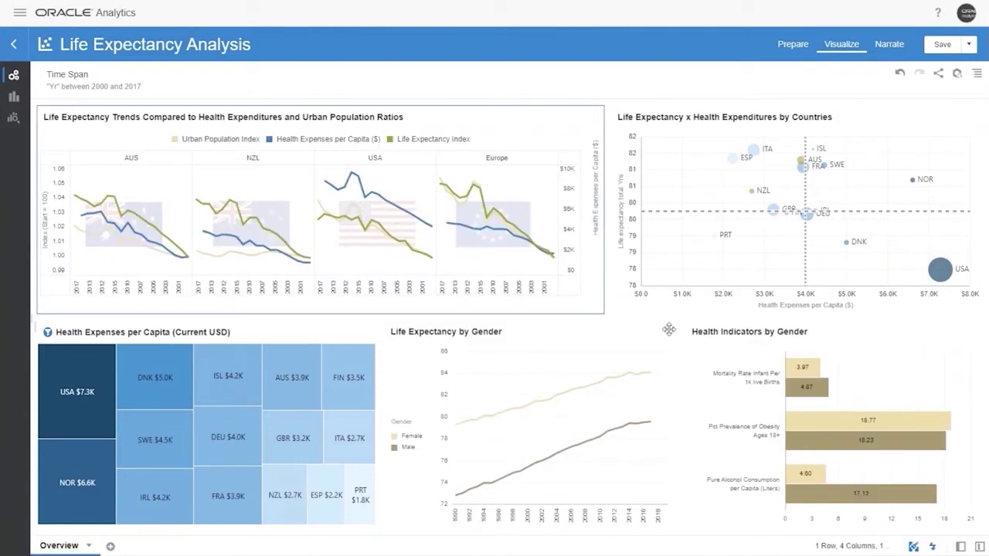
click(961, 546)
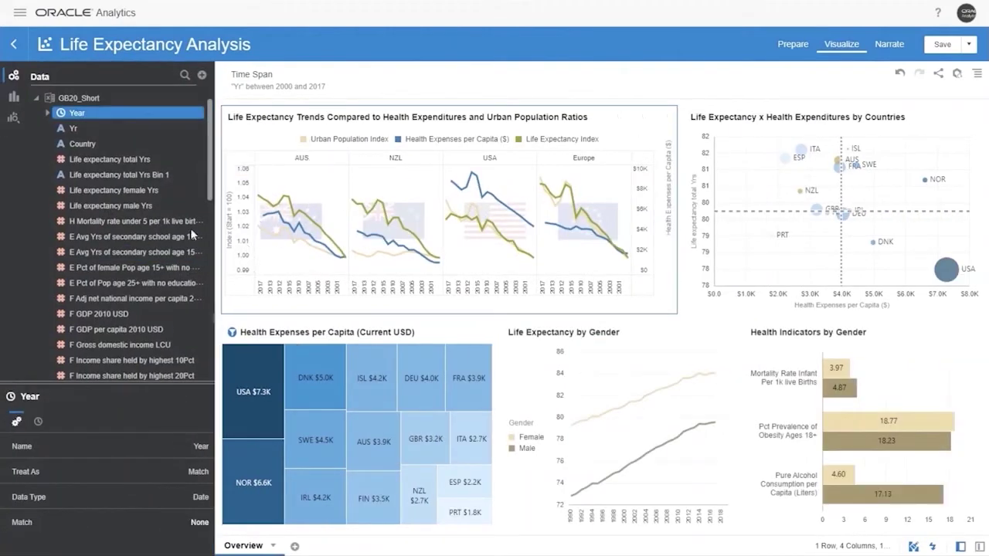
Step: Try a secondary-schooling filter with a minimum of about 3.5, then undo it
drag(165, 256, 386, 77)
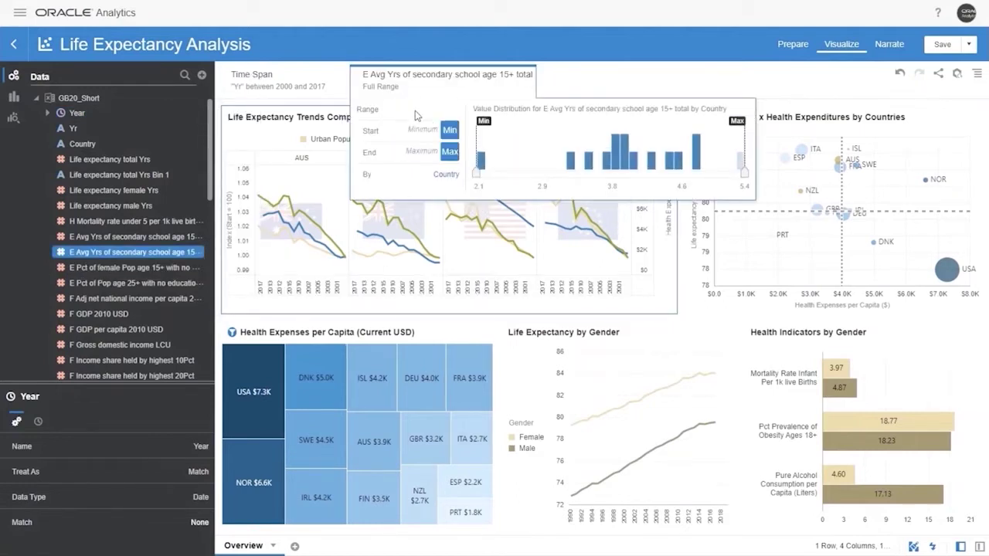
drag(477, 173, 624, 188)
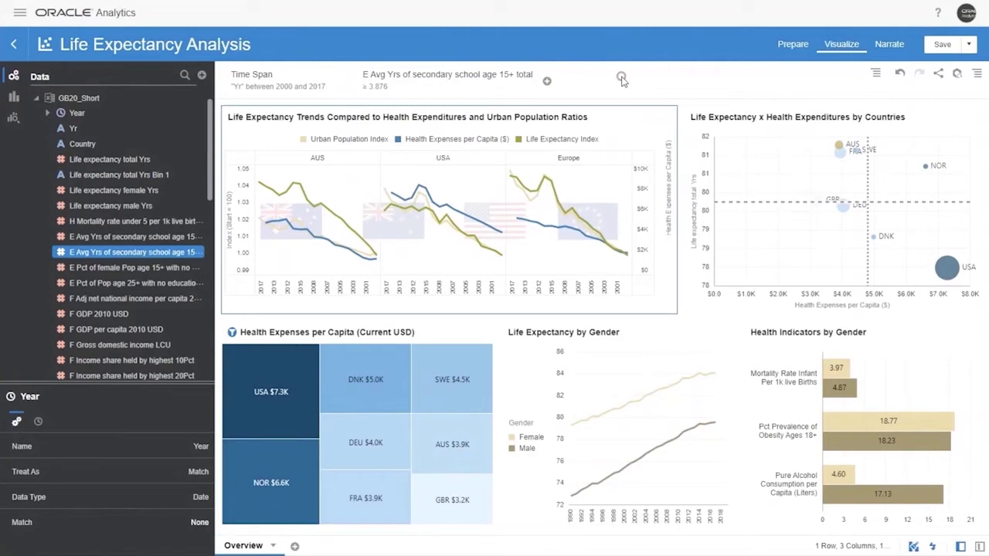
click(901, 74)
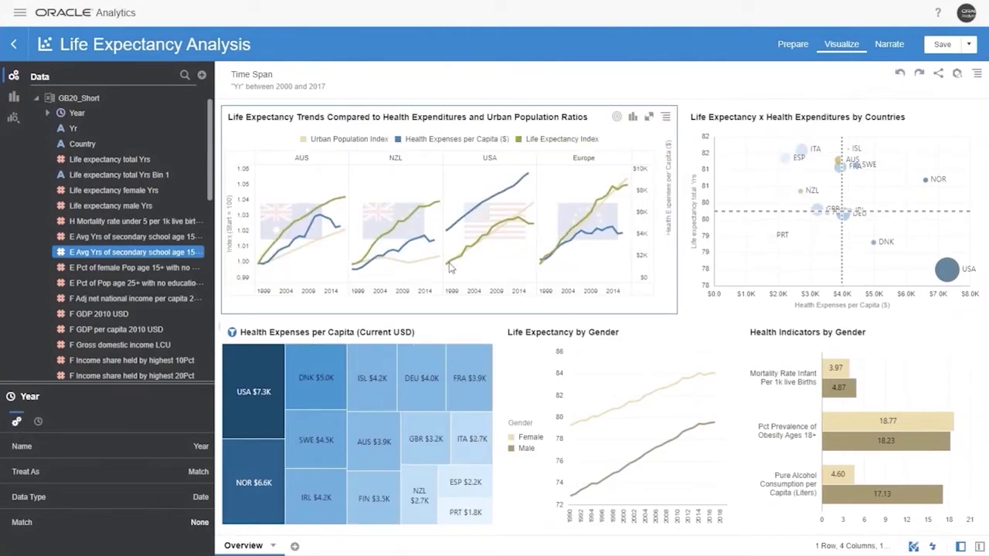
click(492, 325)
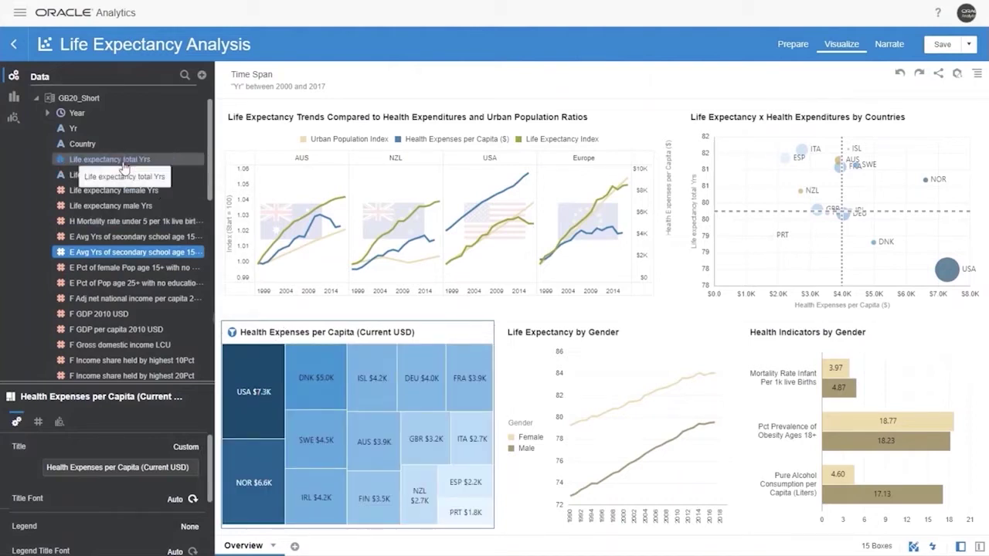
Step: Colour the health expenses treemap by Life expectancy total Yrs and hide the field list
drag(124, 166, 332, 462)
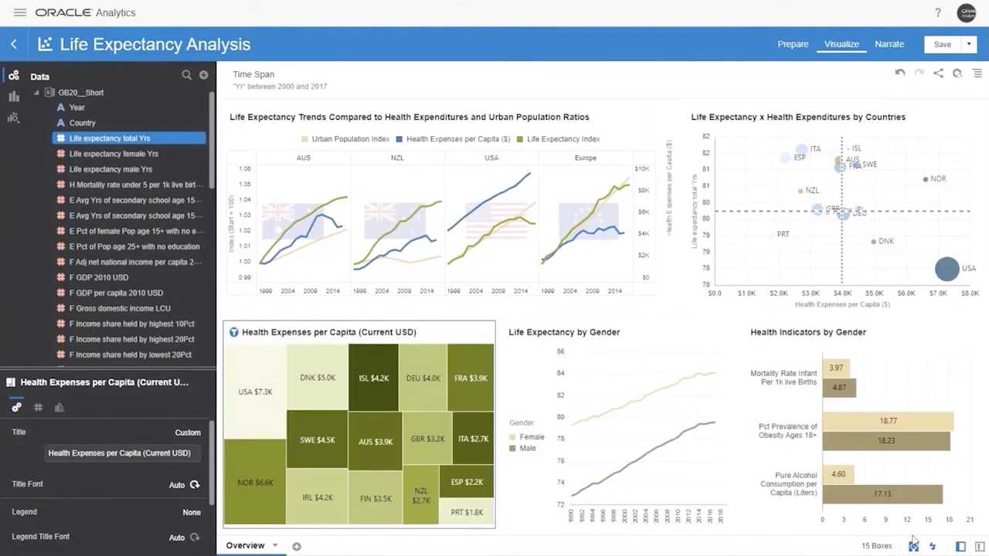
click(963, 548)
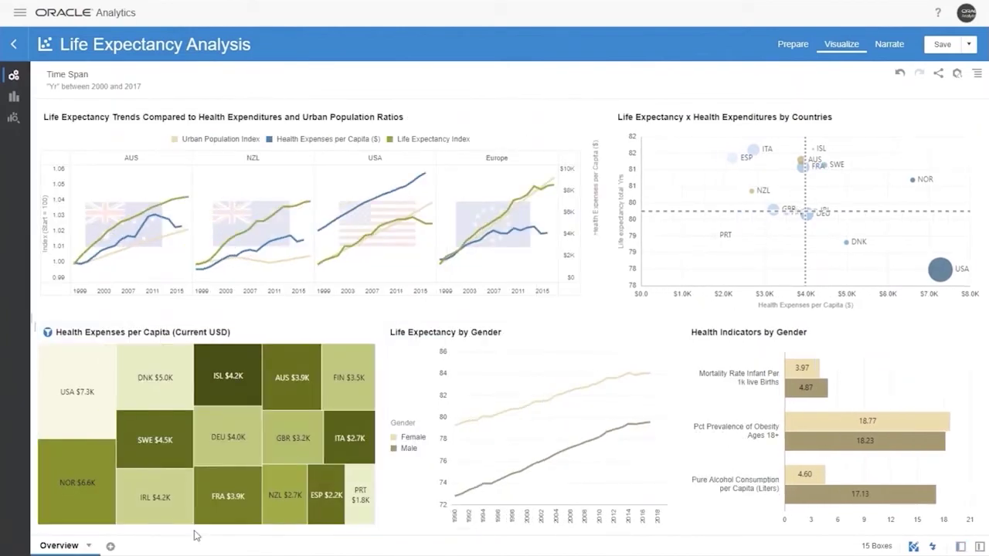
Step: Select the Life Expectancy by Gender and Health Indicators by Gender charts
mouse_move(68, 408)
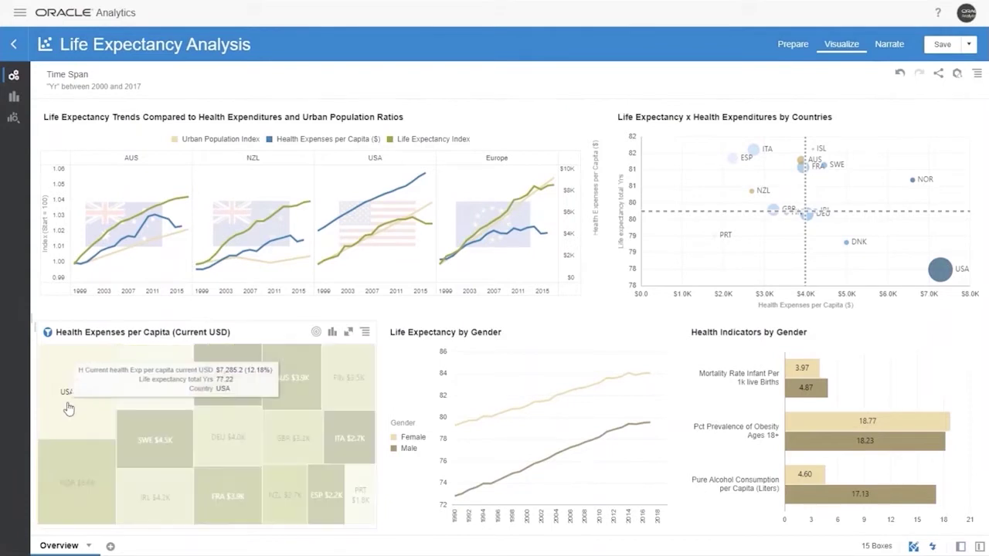
mouse_move(351, 447)
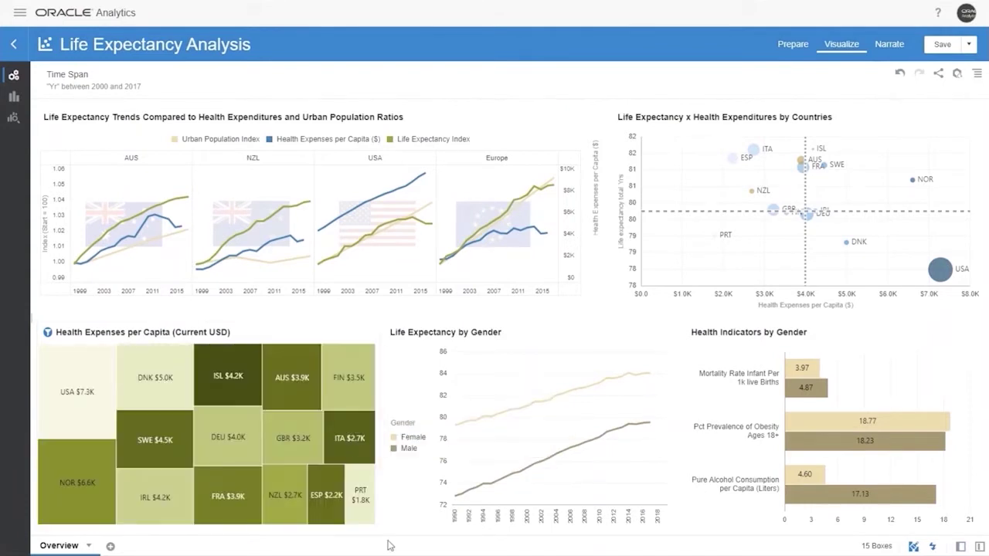
click(428, 493)
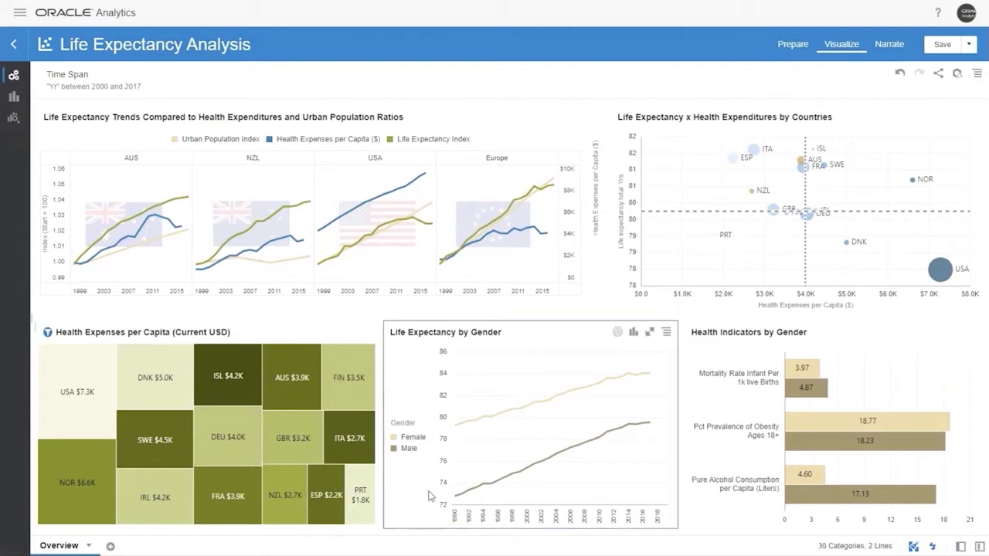
click(749, 519)
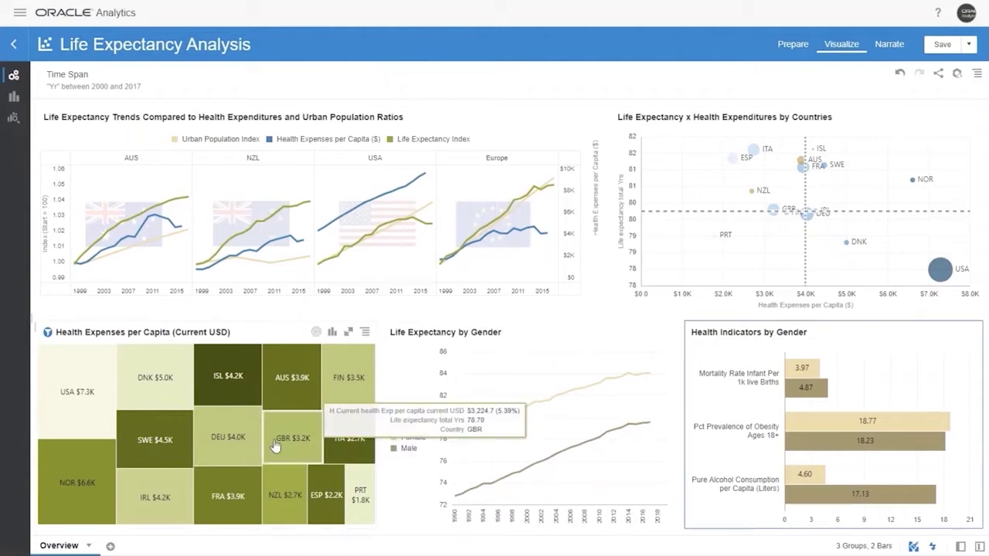
Step: Brush the other charts by selecting the USA, AUS and FRA treemap tiles
click(82, 411)
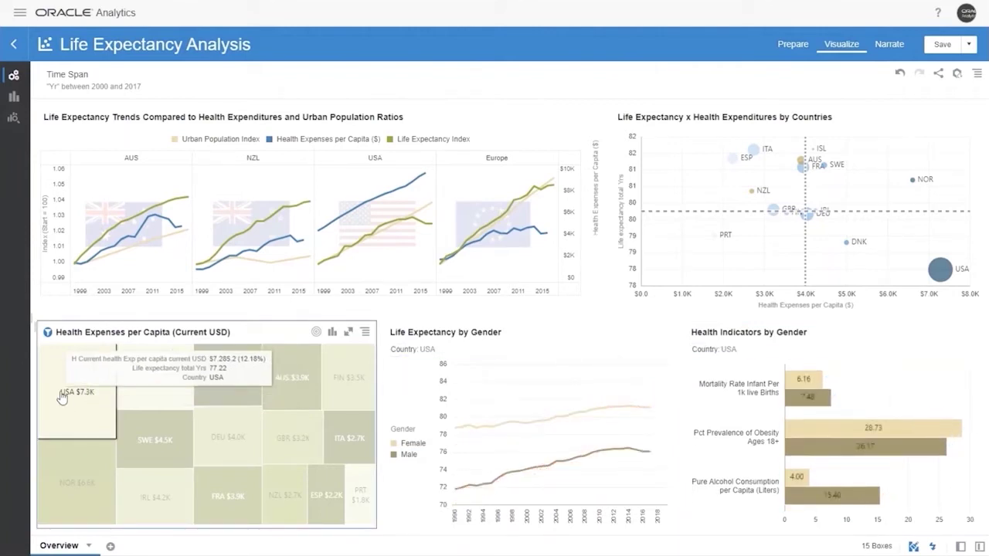
click(284, 381)
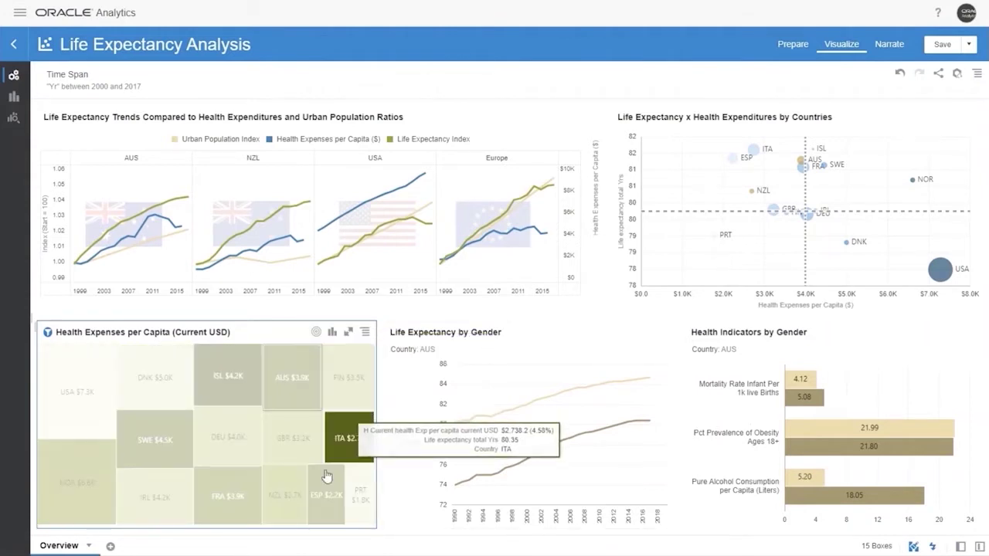
mouse_move(218, 496)
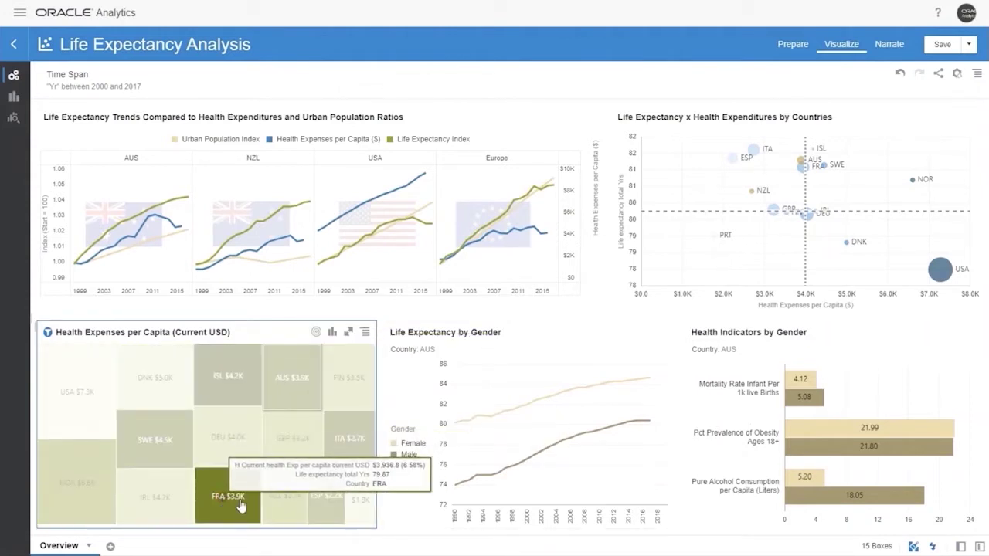
click(229, 504)
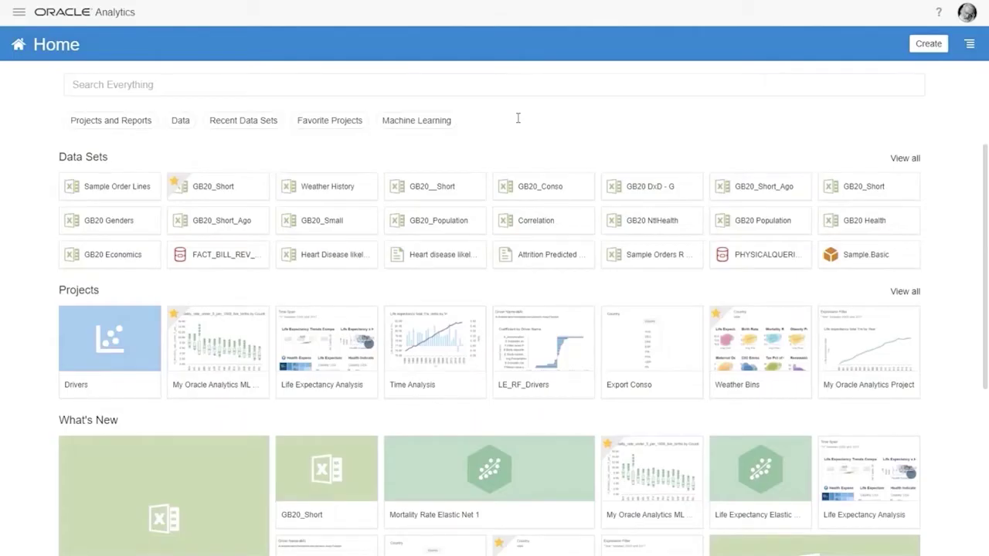
Step: Search for 'life expectancy by year' and explore the resulting chart as a project
click(420, 84)
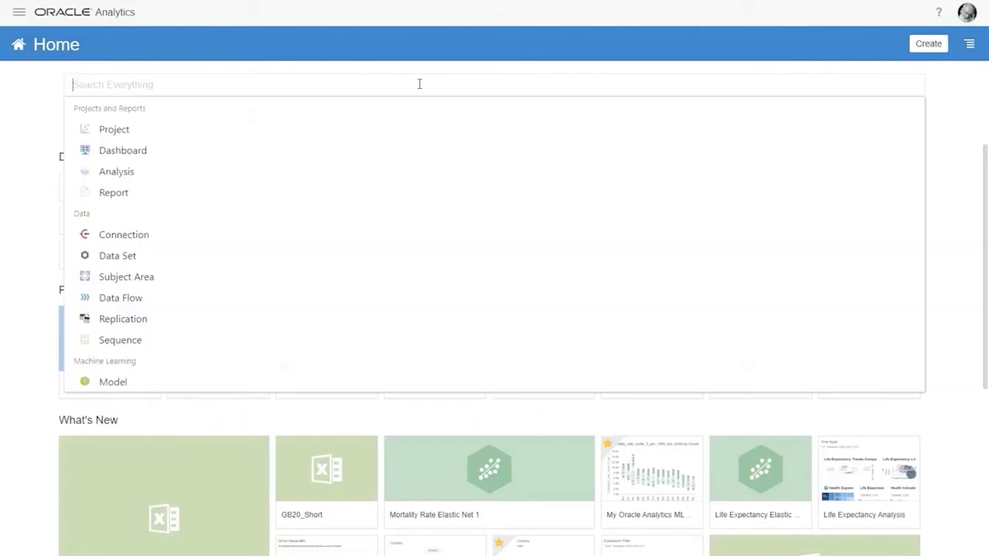
text(life expectancy by year)
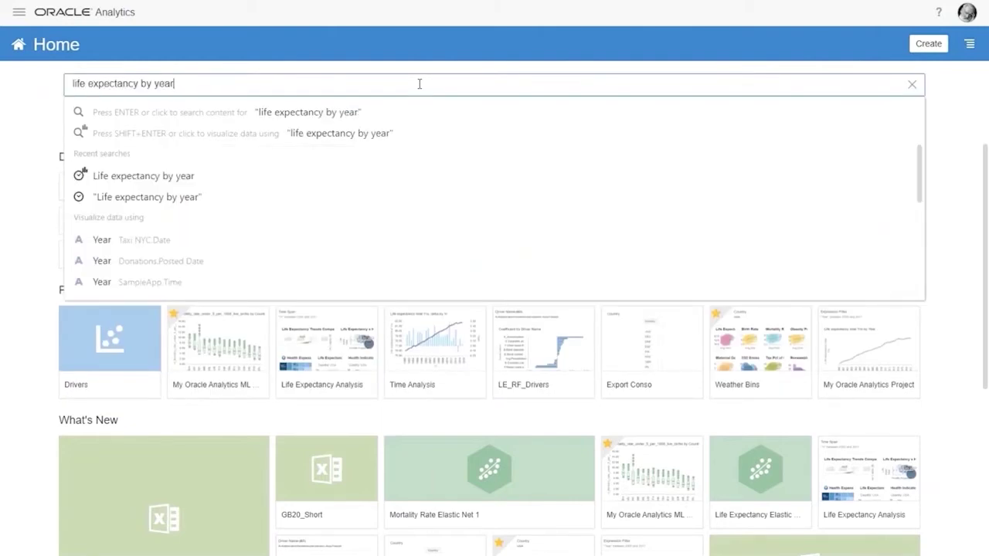
key(shift+Return)
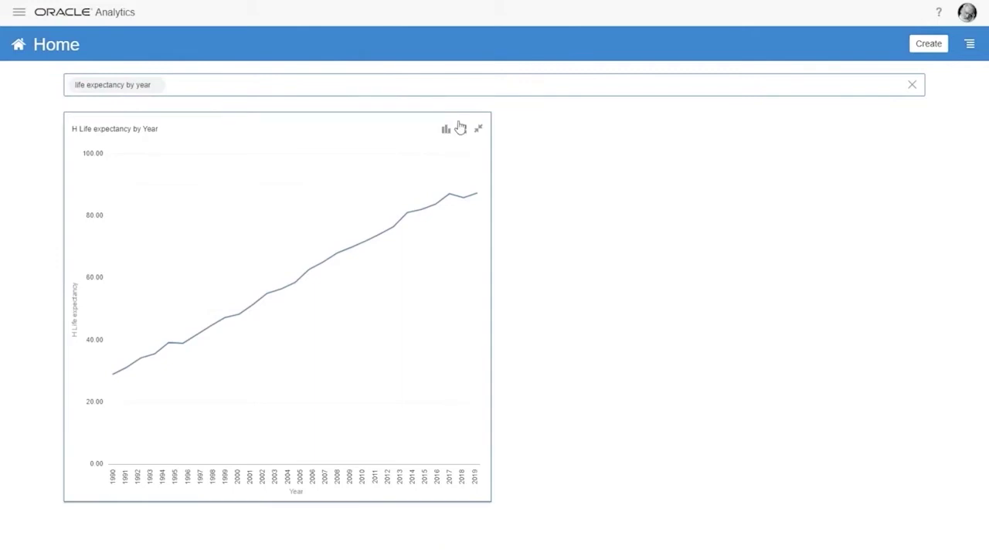
click(463, 130)
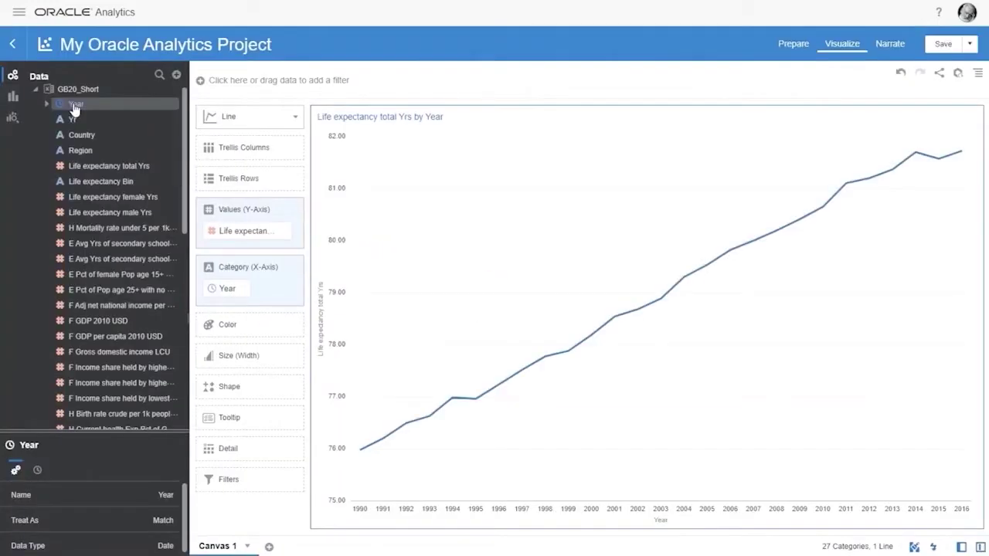
Step: Trellis the chart by Region and add Health Expenses per Capita ($) on a Y2 axis
drag(136, 149, 224, 147)
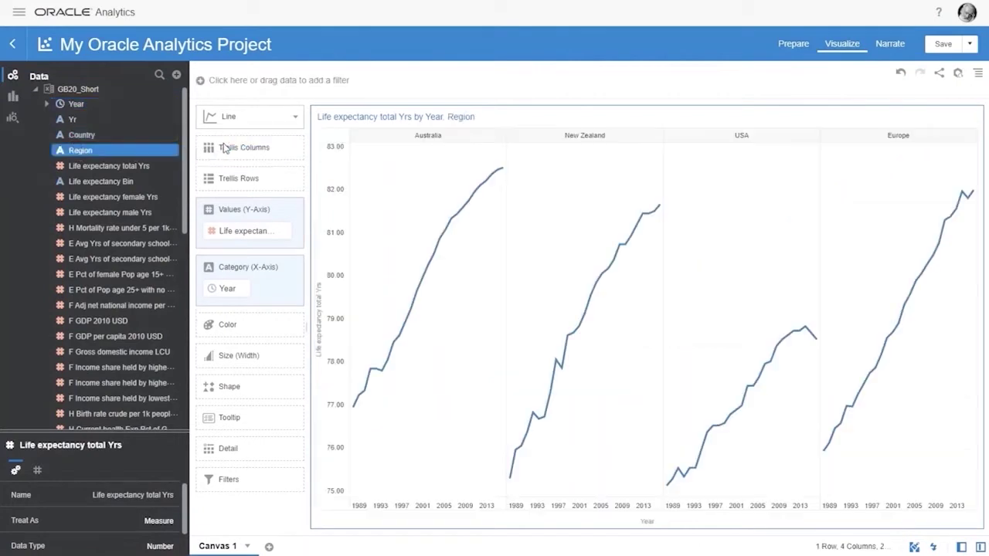
scroll(116, 324, down, 3)
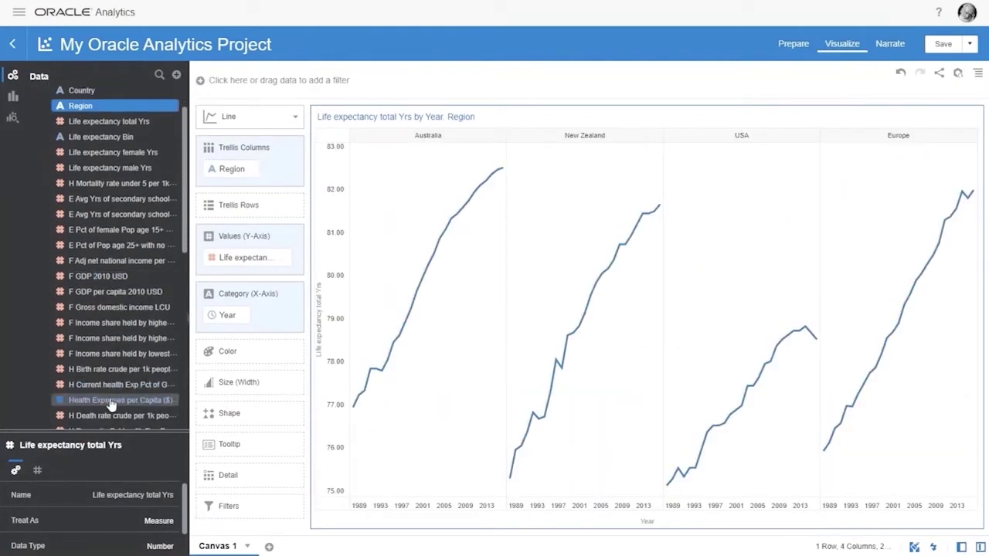
drag(110, 404, 228, 281)
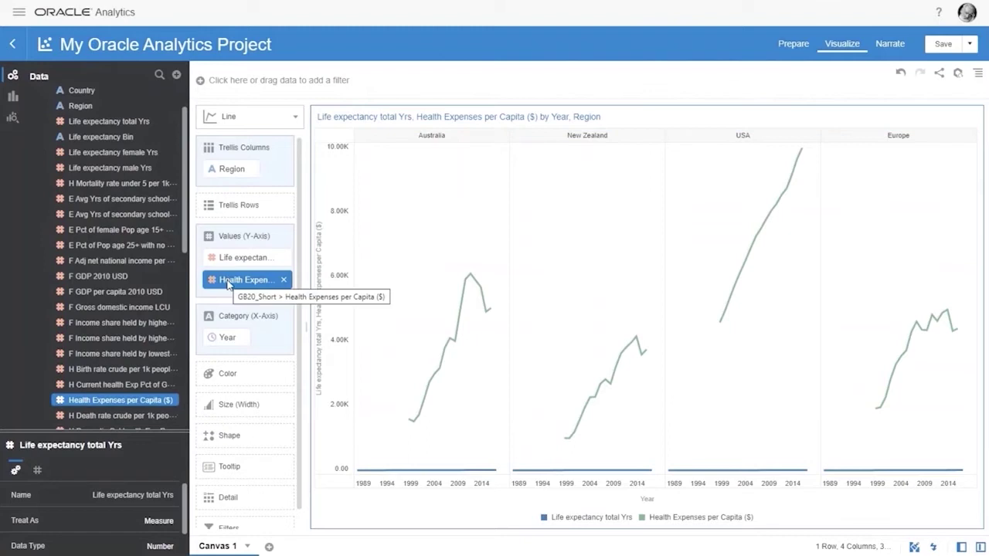
right_click(228, 282)
click(243, 353)
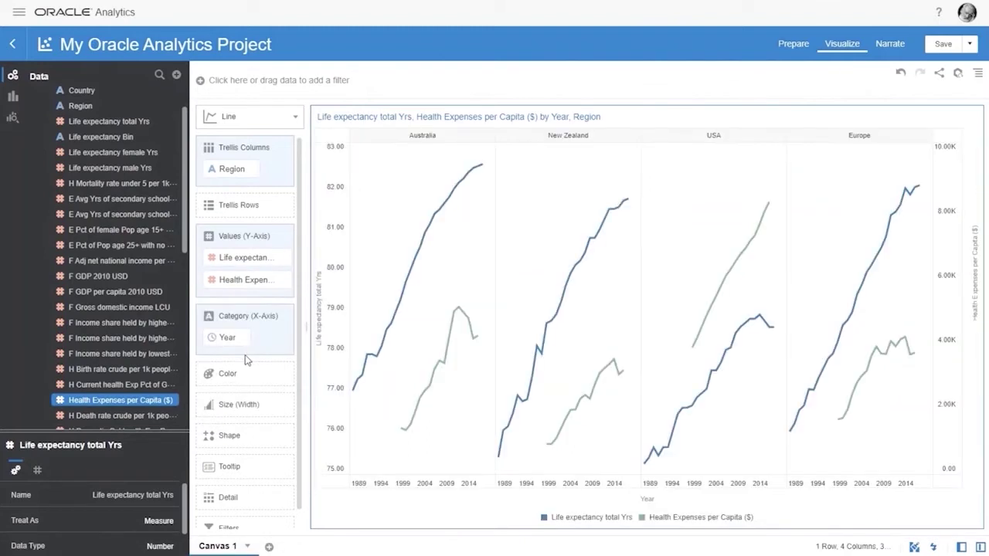
Step: Filter the chart's Year to 1999 onward
right_click(232, 338)
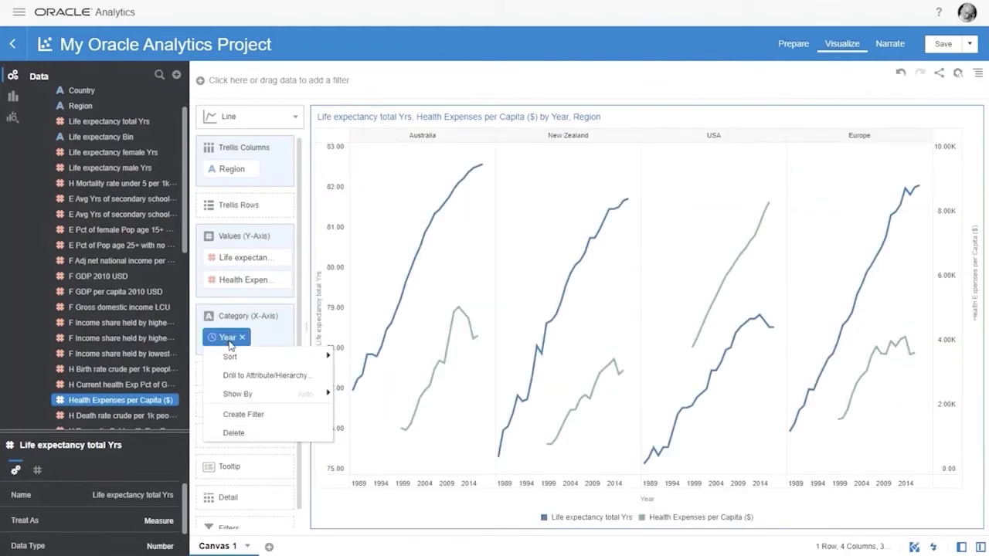
click(253, 415)
click(315, 340)
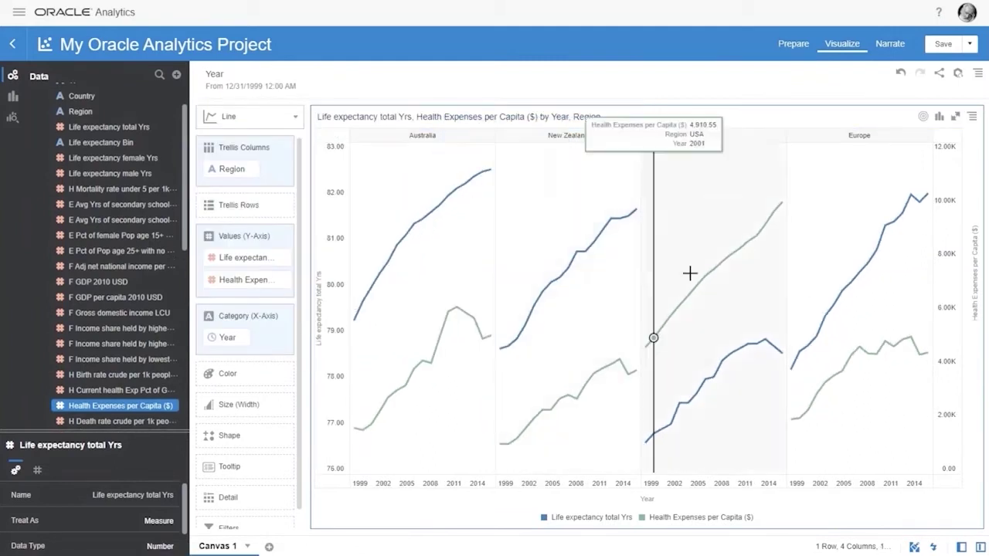
Step: Add a Forecast statistic with a 95% prediction interval to every region panel
right_click(731, 301)
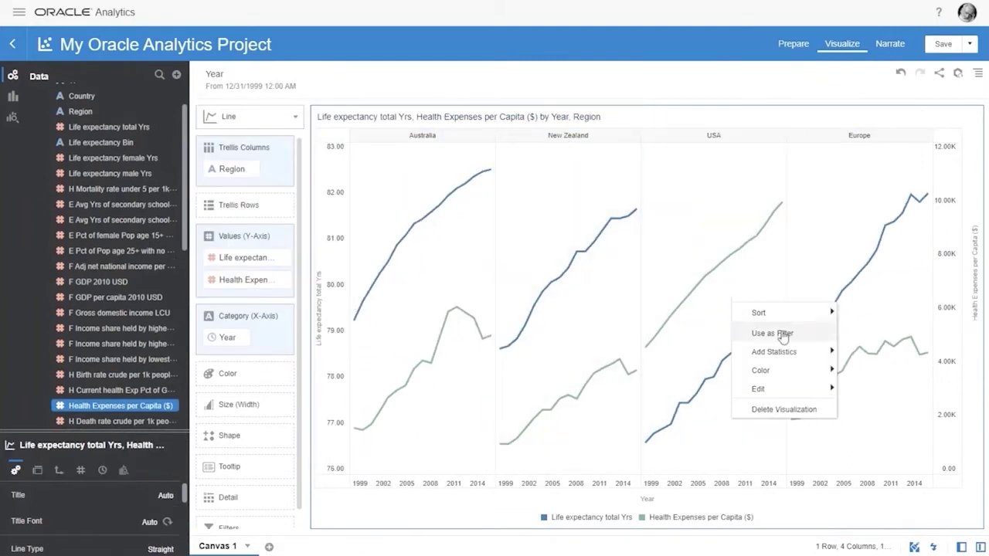
mouse_move(805, 350)
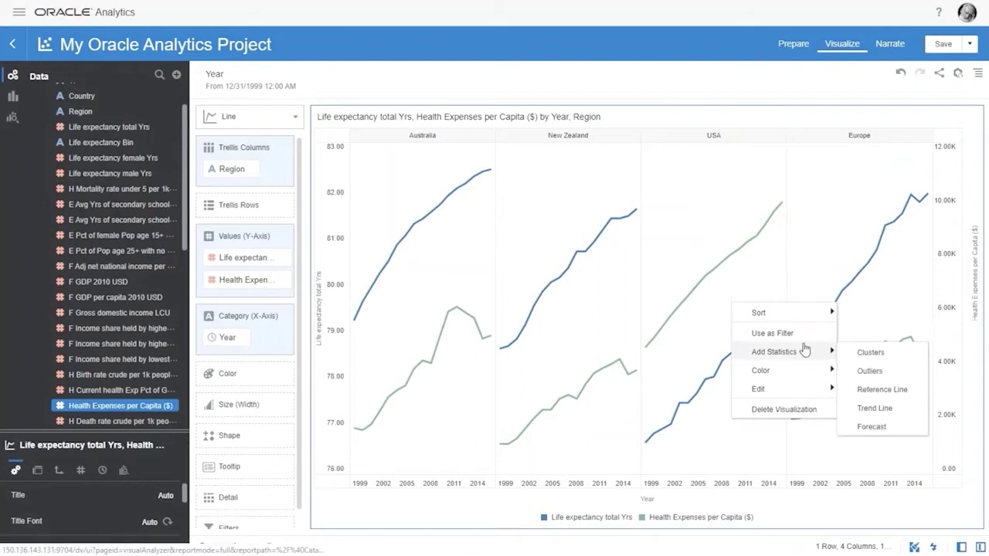
click(874, 434)
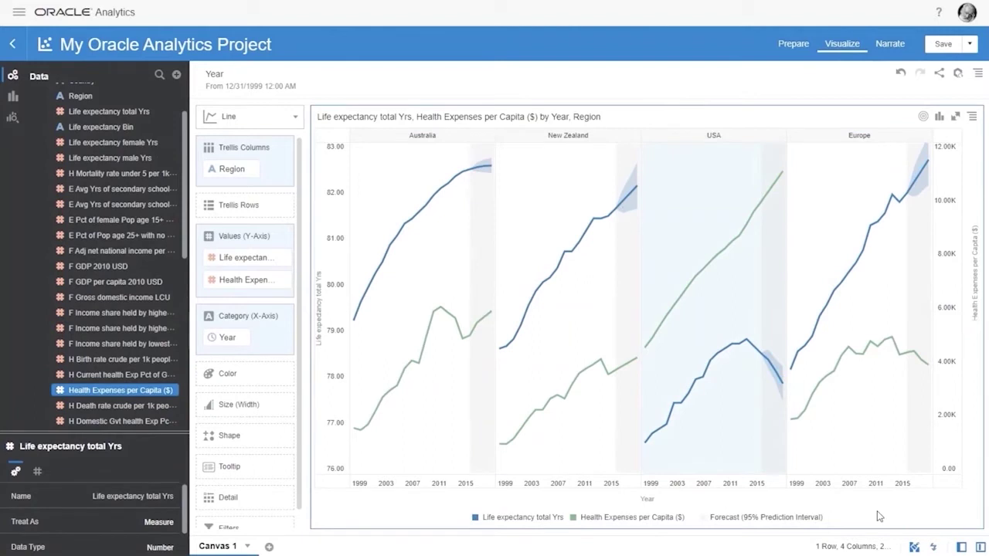
click(877, 516)
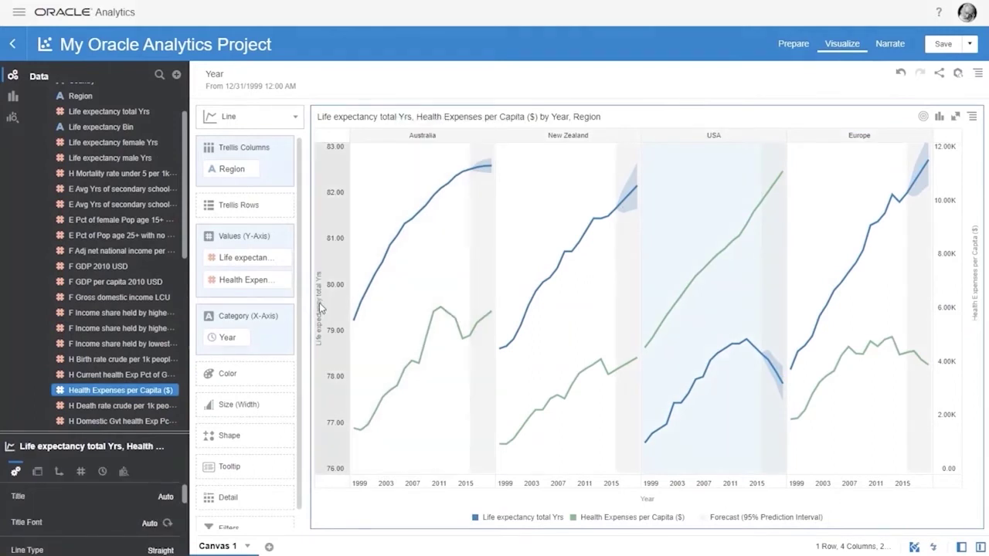
scroll(116, 193, up, 3)
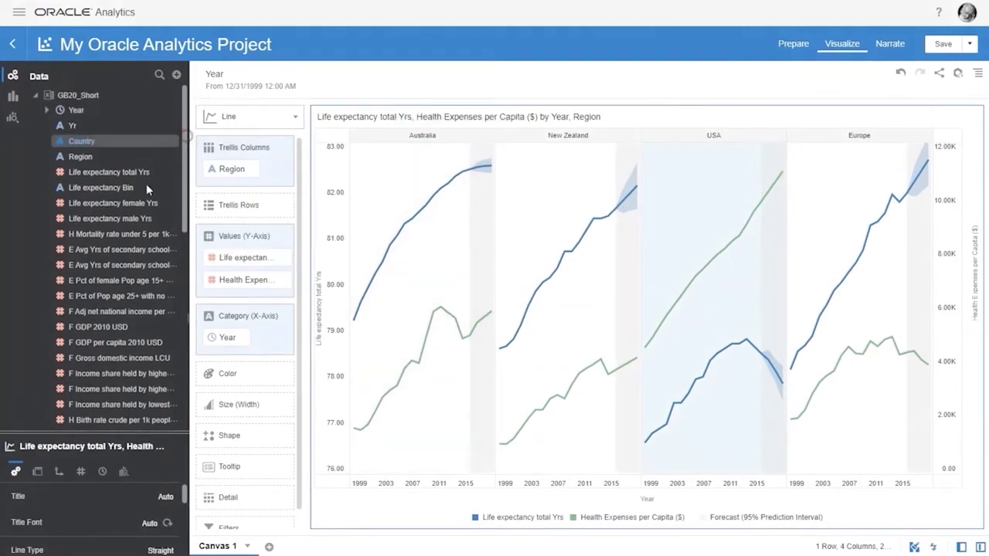
Step: Create a best-visualization chart of under-5 mortality rate by Year and Country
click(123, 228)
right_click(130, 232)
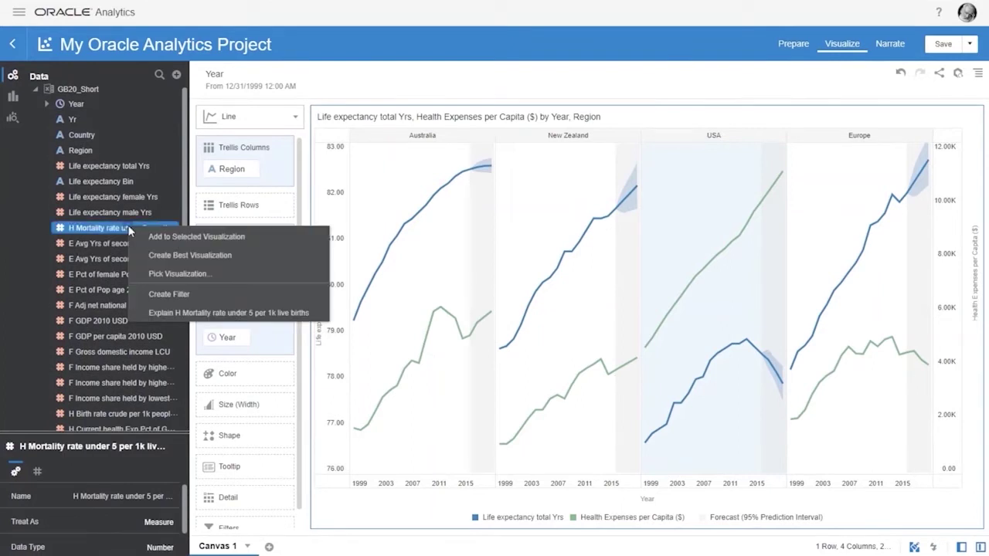
click(224, 254)
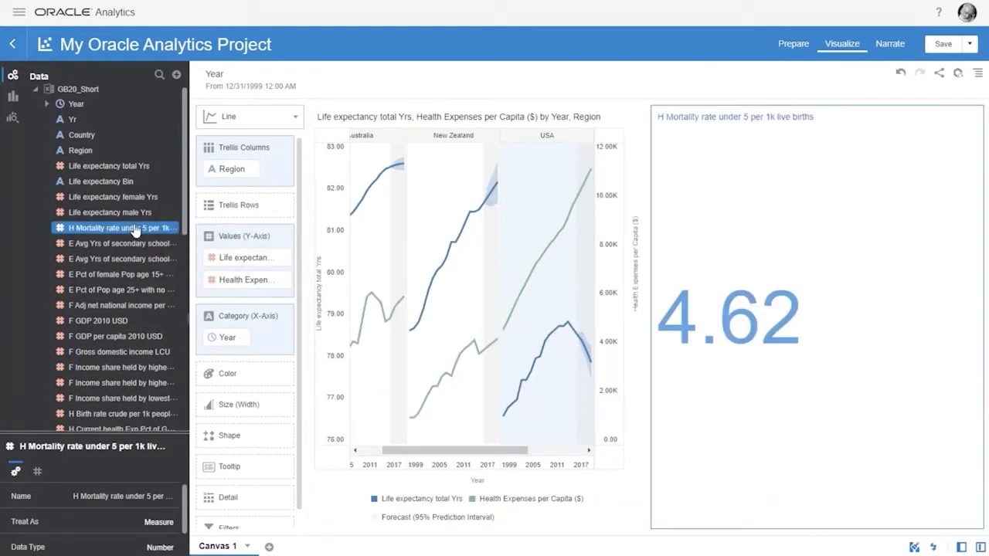
click(80, 107)
double_click(83, 108)
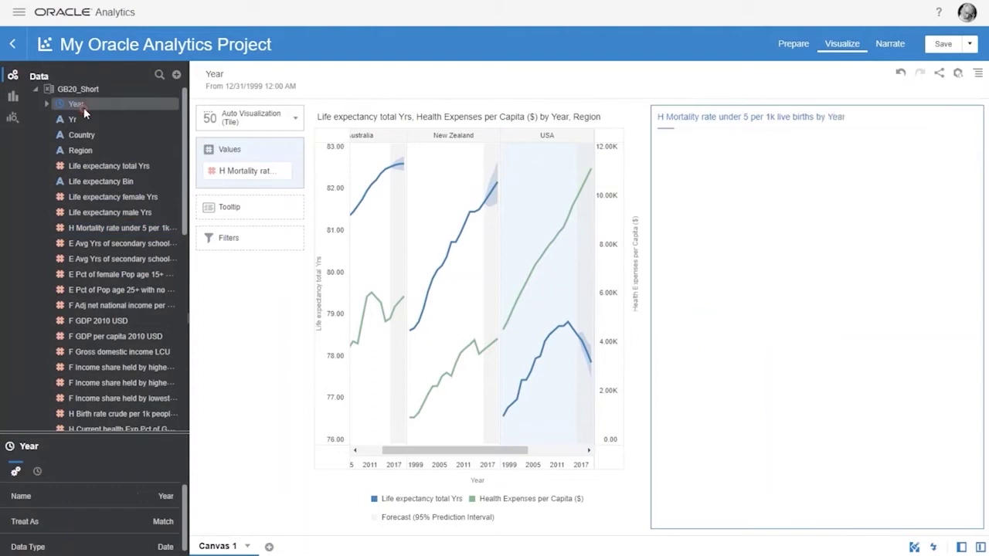
double_click(82, 136)
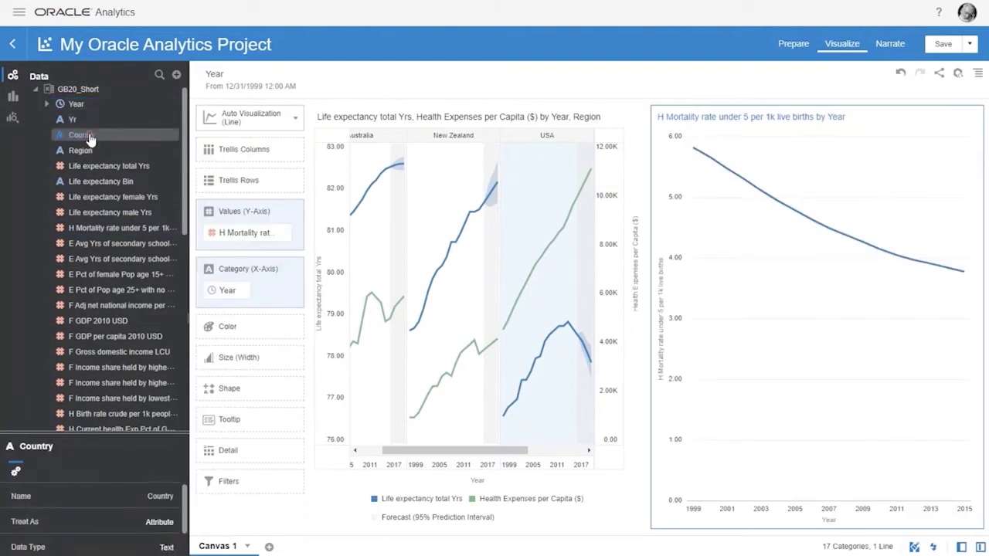
Step: Make it a scatter against GDP per capita, duplicate it twice, and move the line chart on top
click(286, 124)
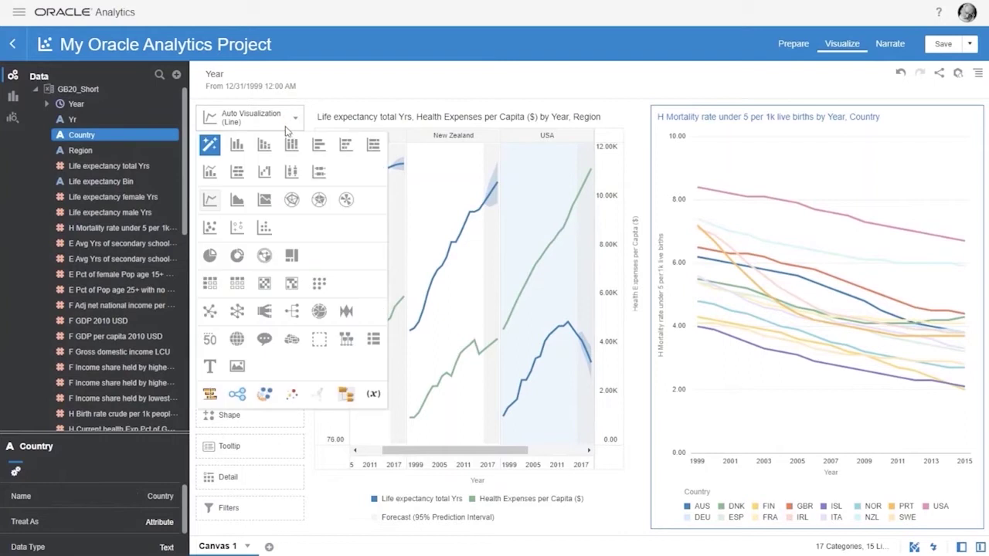
click(211, 228)
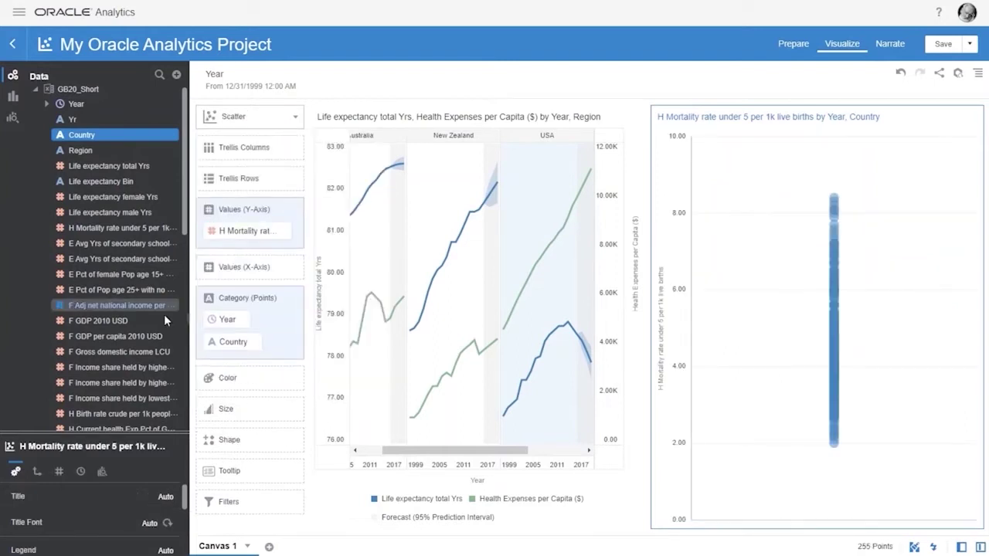
drag(135, 343, 225, 271)
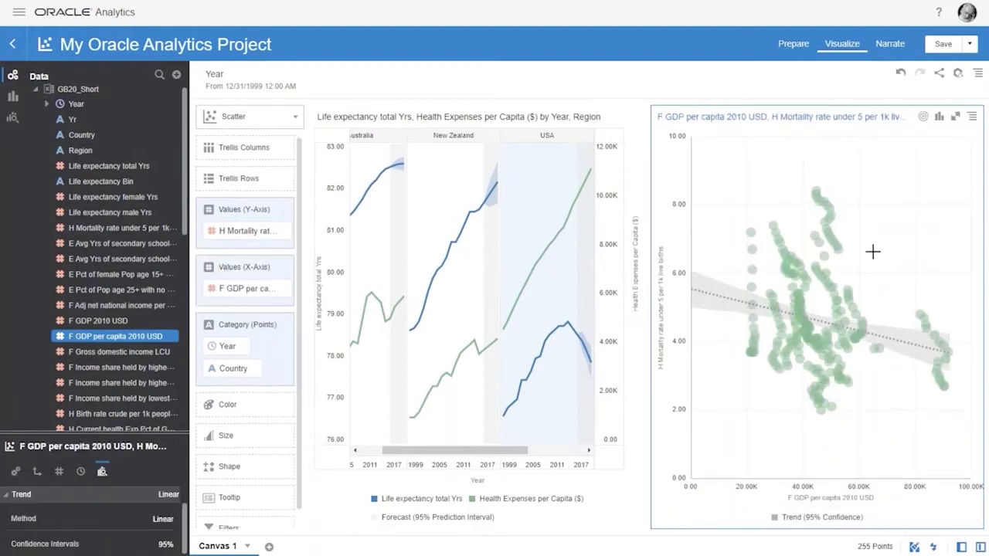
key(ctrl+v)
key(ctrl+v)
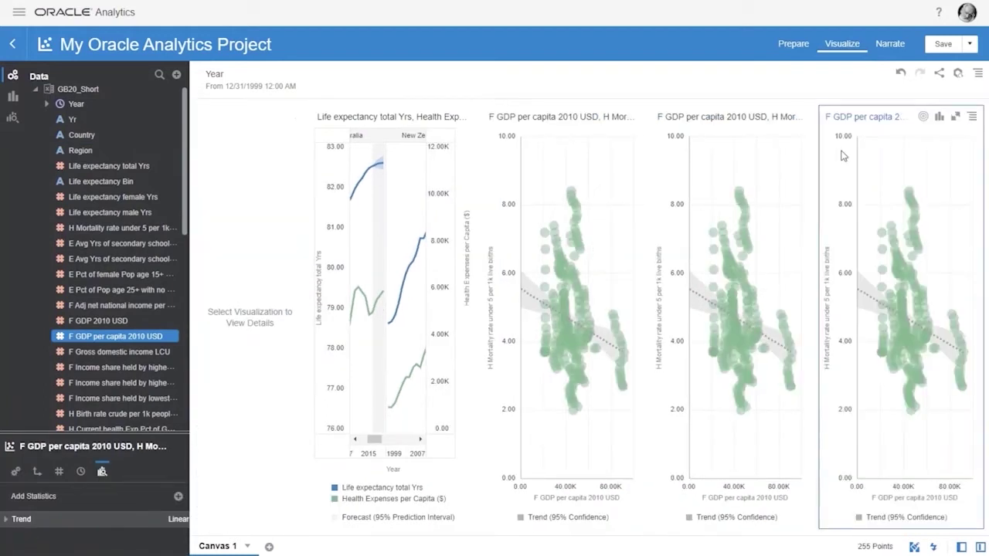
drag(398, 111, 421, 103)
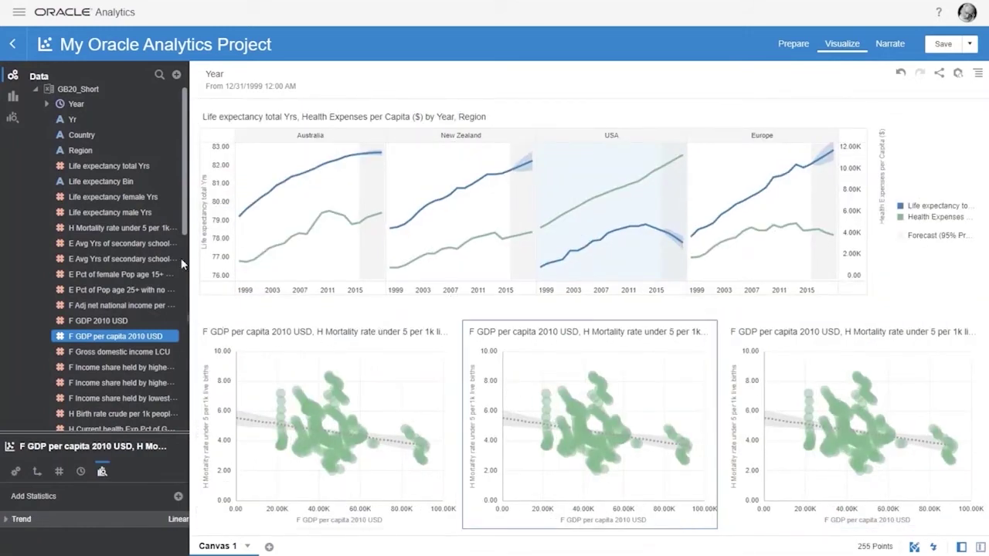
Step: Plot the middle scatter against CO2 emissions and the right one against Income share highest 20Pct
scroll(175, 295, down, 5)
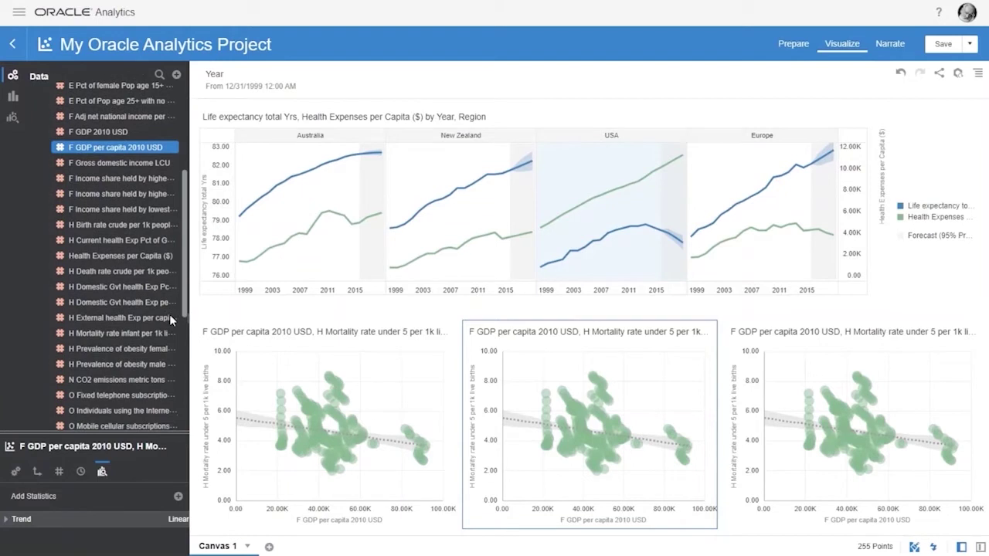
click(109, 374)
drag(344, 396, 575, 502)
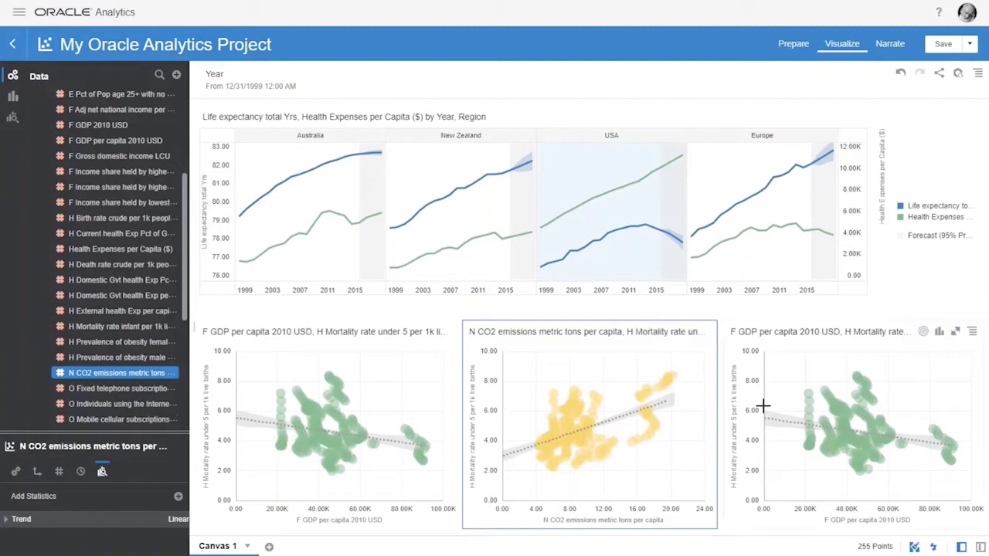
click(782, 388)
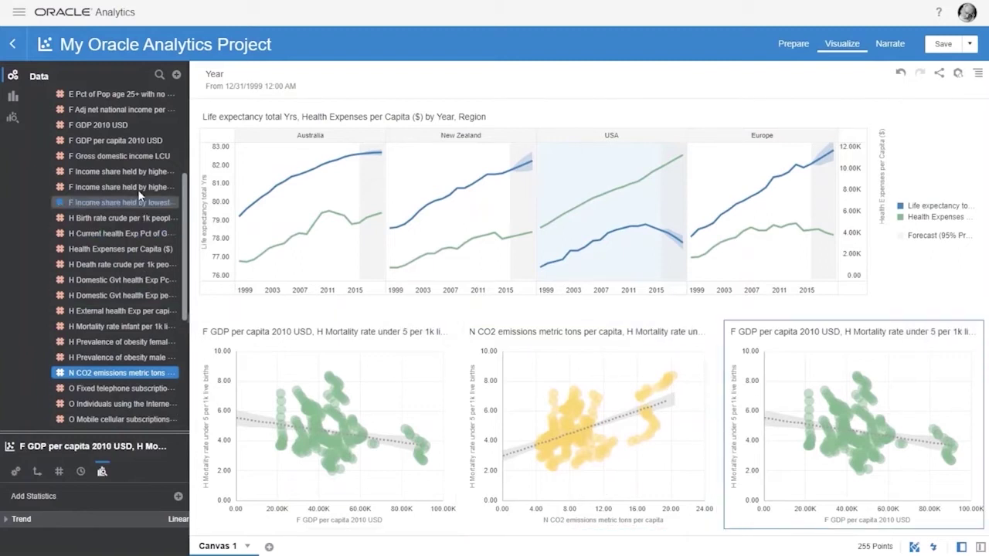
drag(138, 189, 830, 514)
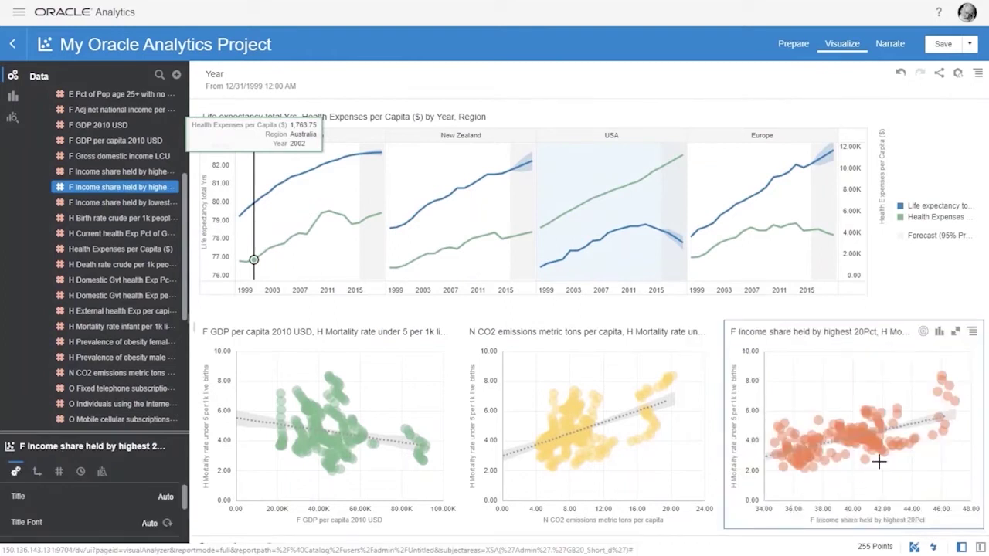
Step: Change the right chart to a Language Narrative and add an empty second canvas
click(939, 337)
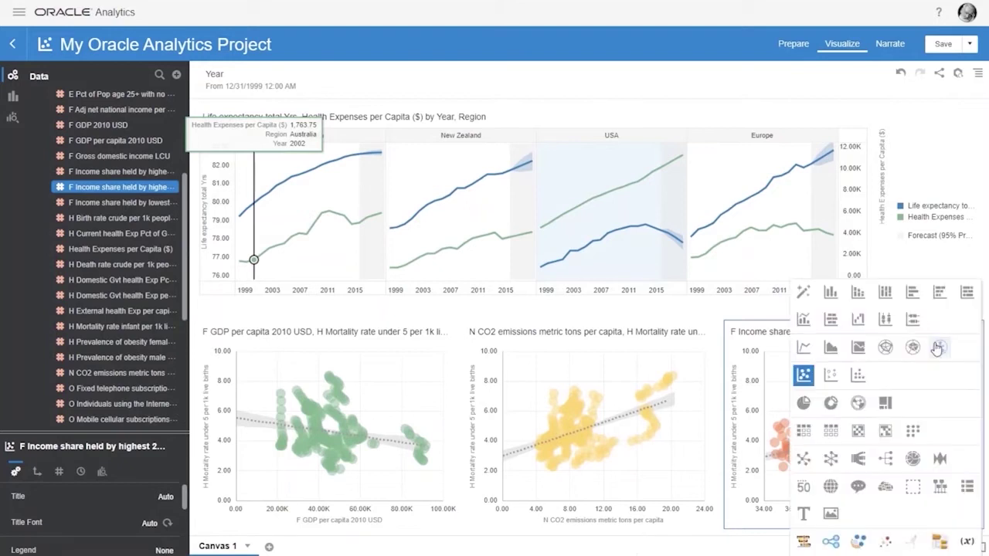
click(858, 486)
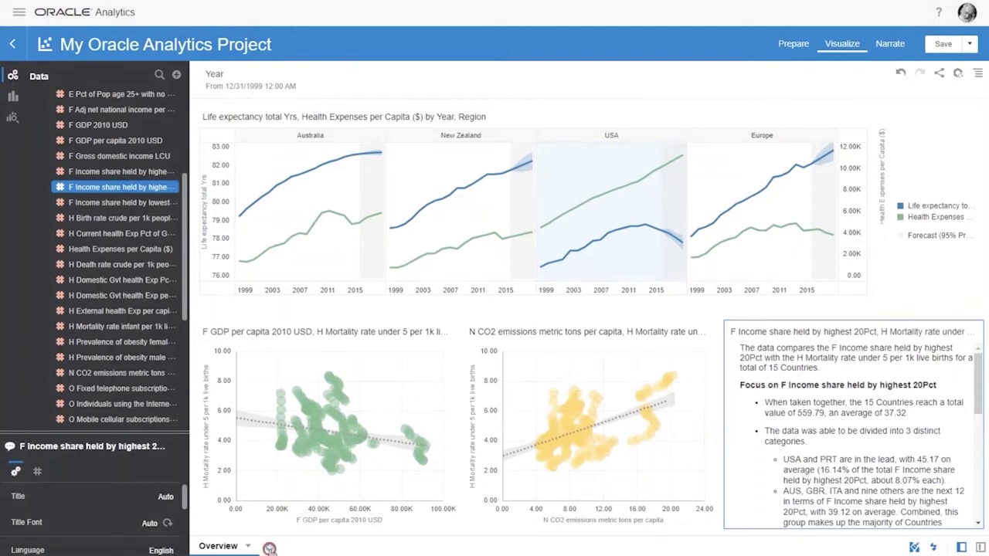
click(269, 549)
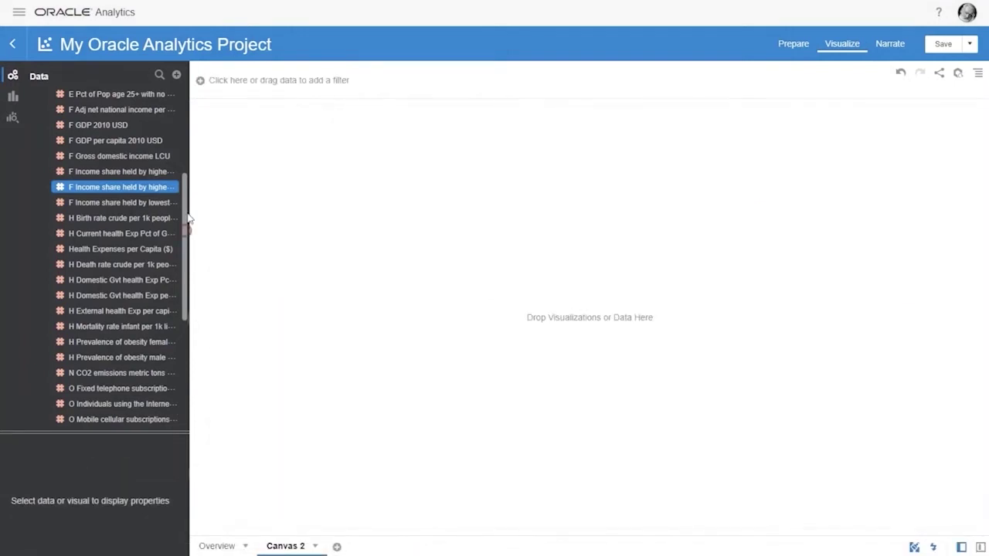
Step: Explain Life expectancy Bin and tick the under-5 mortality and female secondary schooling charts
scroll(188, 194, up, 5)
right_click(126, 187)
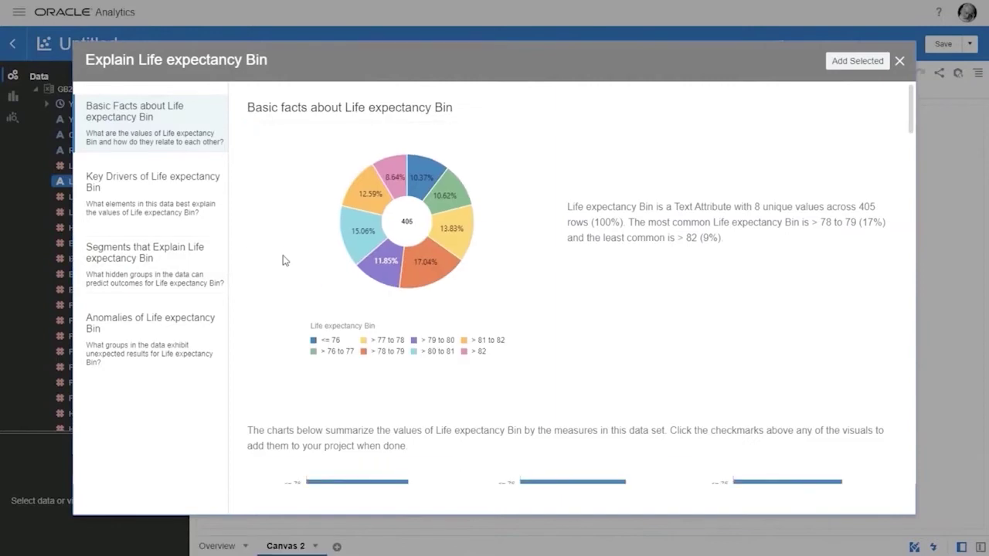
drag(908, 112, 909, 166)
click(445, 293)
click(657, 293)
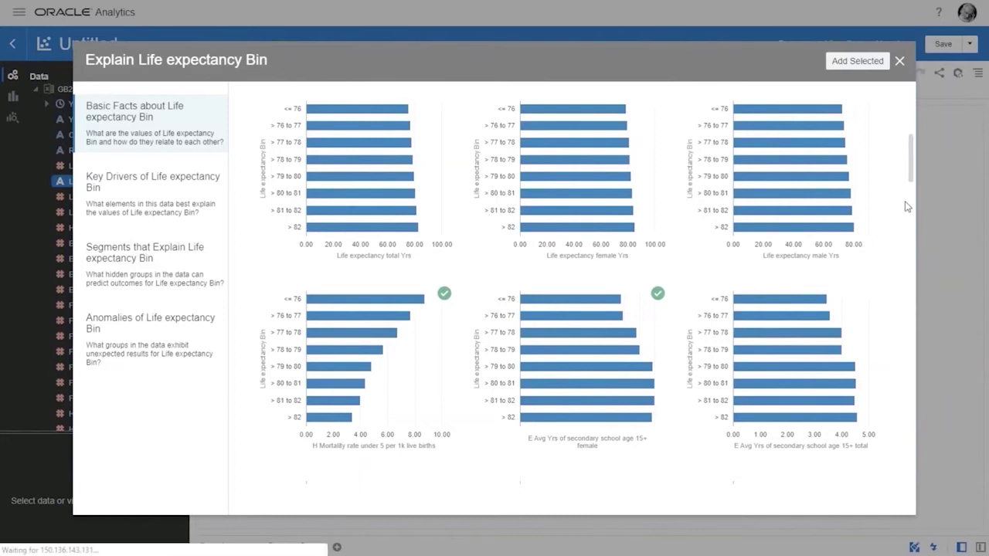
scroll(870, 295, down, 5)
Step: Also tick net national income, GDP per capita, Internet users and mobile subscriptions, then add the selected charts
click(873, 125)
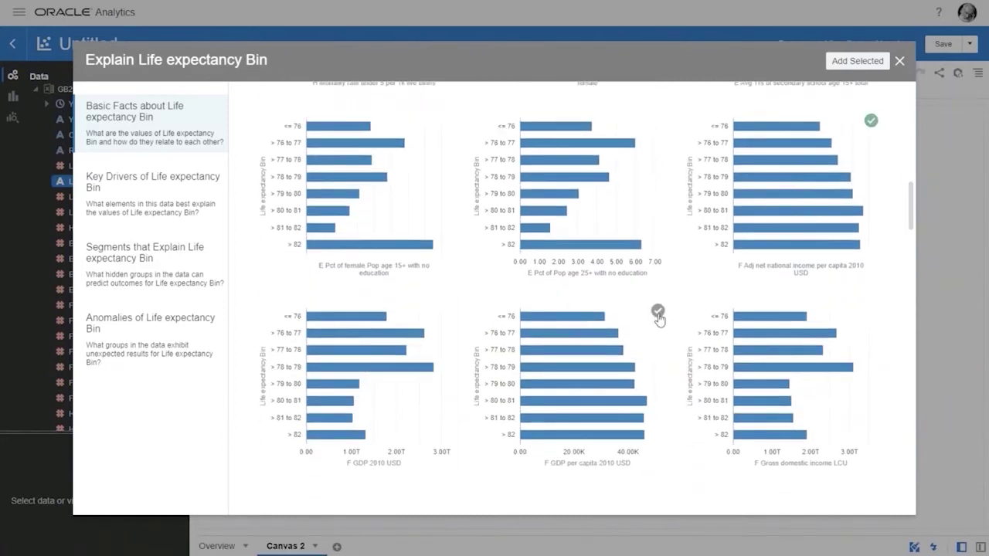
click(656, 316)
drag(909, 205, 912, 369)
click(444, 156)
click(658, 158)
scroll(664, 232, down, 1)
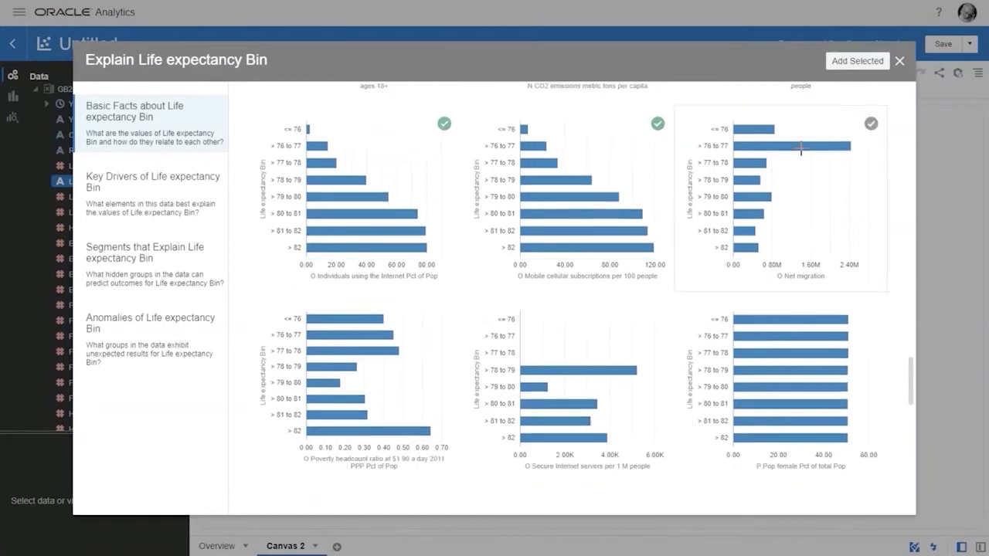
click(850, 64)
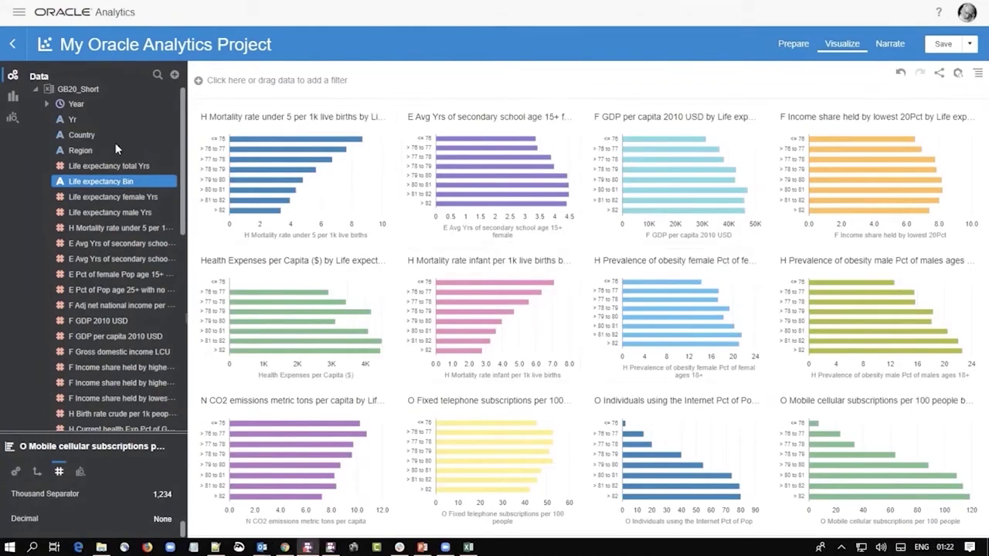
Step: Filter the Explain canvas by Region to Europe and Australia, then add a blank Canvas 3
click(80, 149)
drag(80, 150, 235, 85)
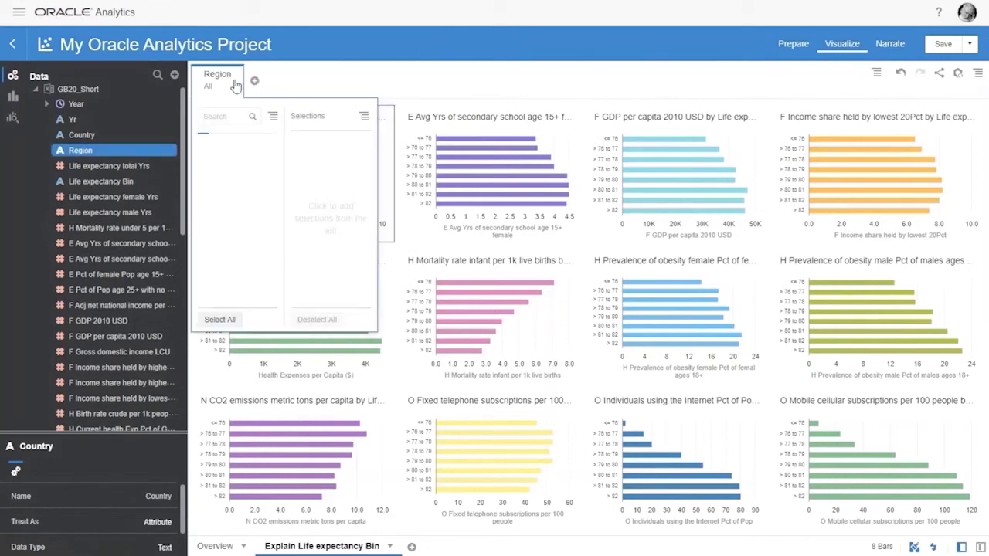
click(216, 222)
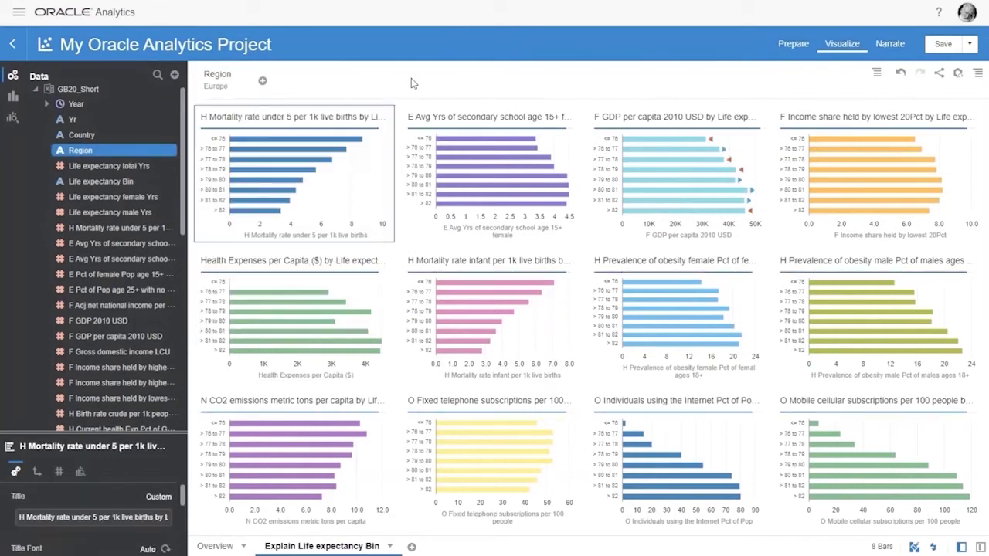
click(220, 80)
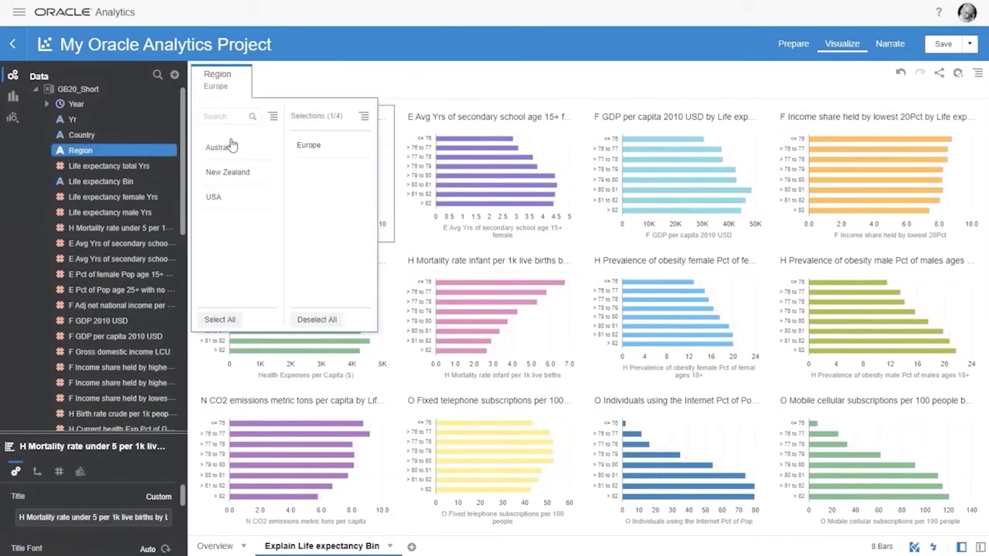
click(220, 148)
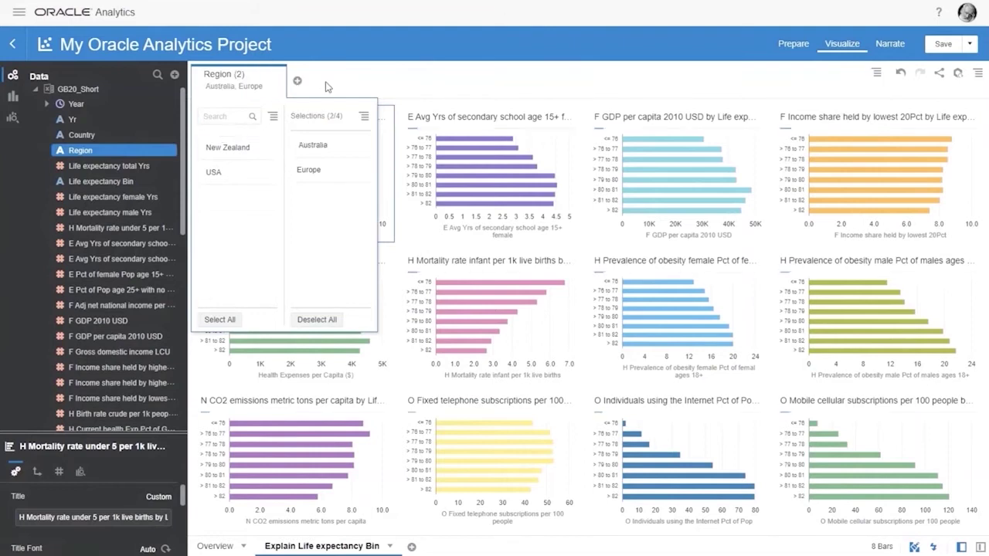
click(413, 547)
click(105, 164)
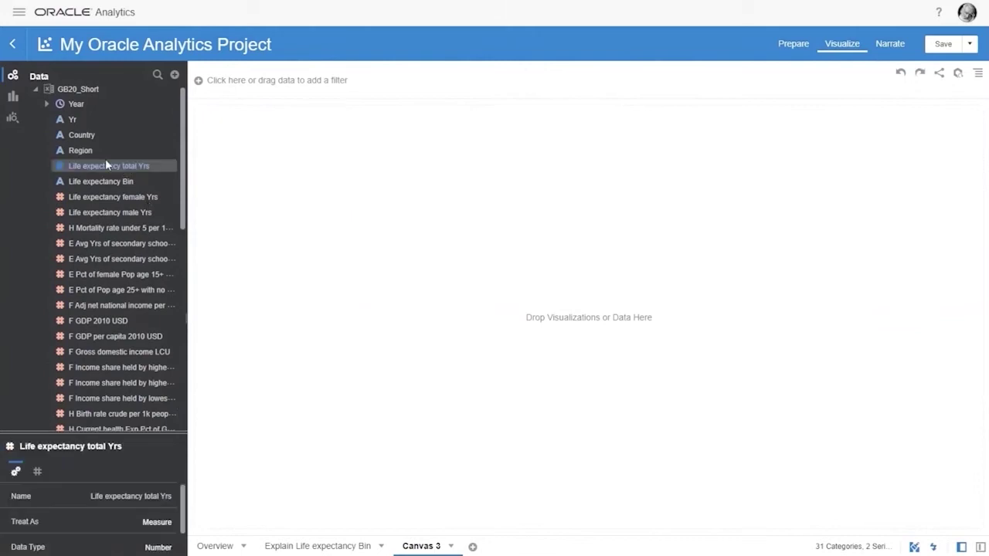
Step: Create a best visualization of Life expectancy total Yrs by Year
ctrl+click(76, 105)
right_click(77, 105)
click(116, 108)
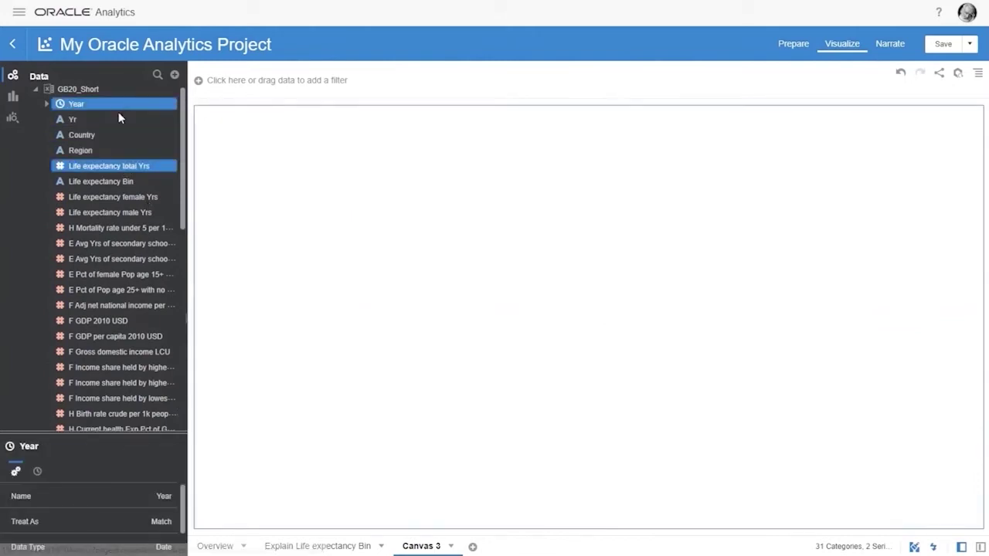
Step: Define Year Ago Variation as life expectancy minus its year-ago value and add it as bars
click(174, 76)
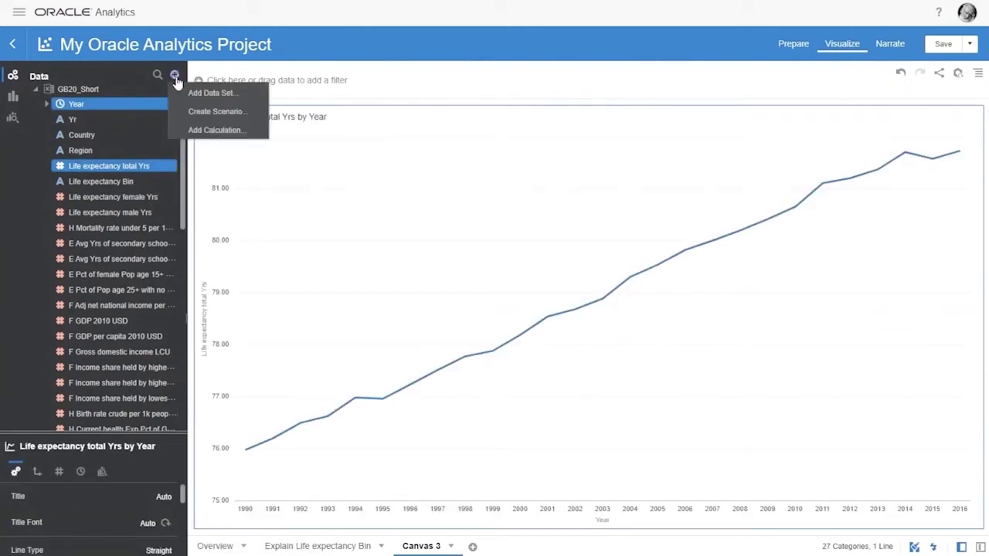
click(216, 129)
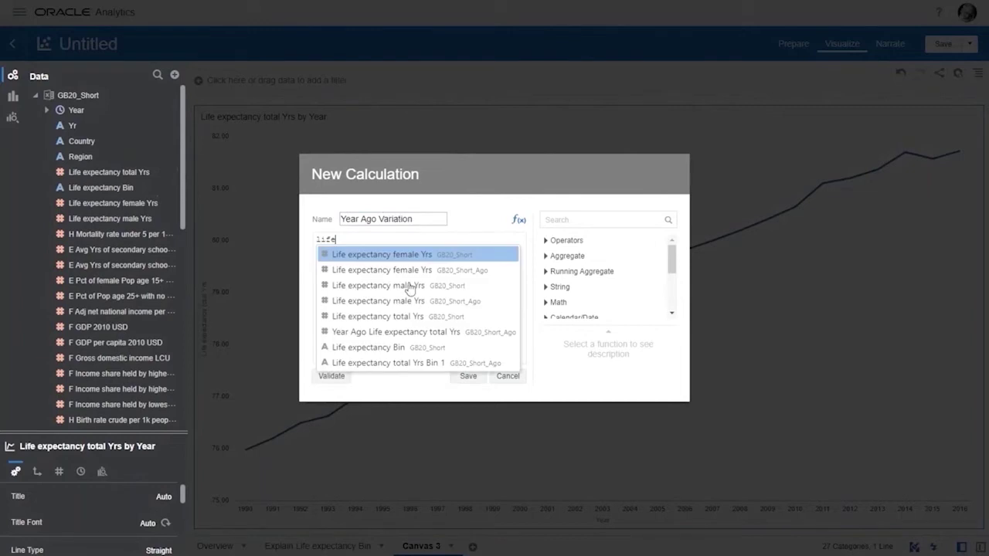
click(418, 316)
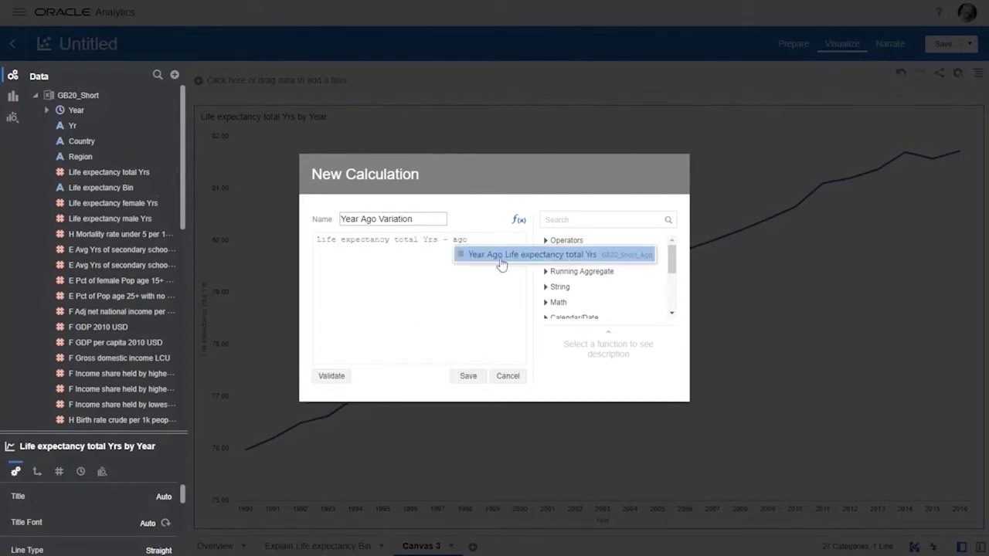
click(500, 255)
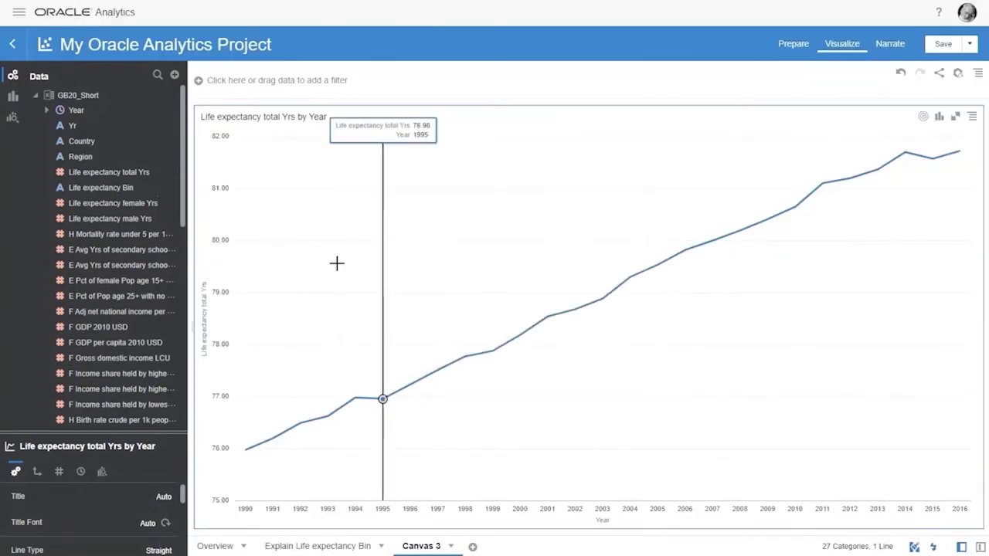
click(158, 74)
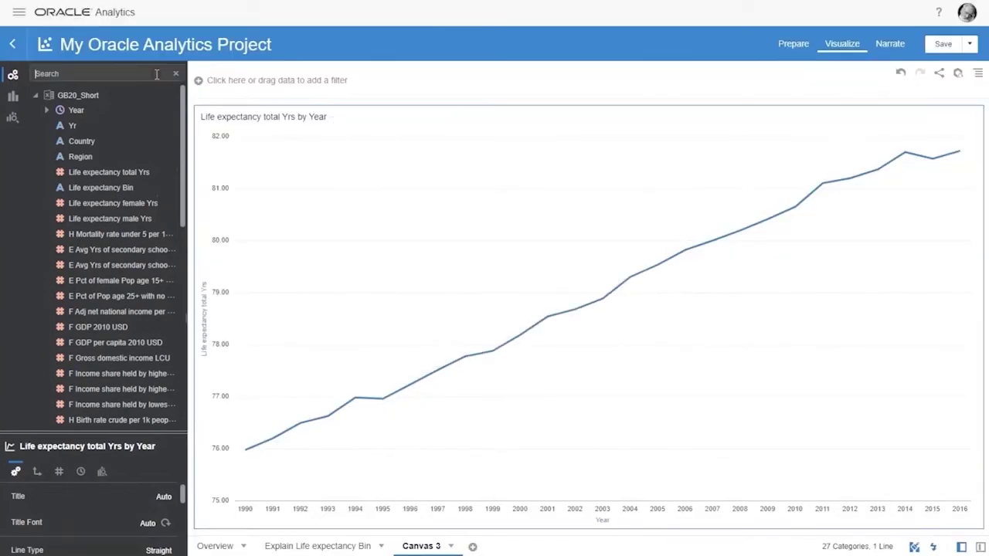
text(ago)
drag(43, 96, 209, 368)
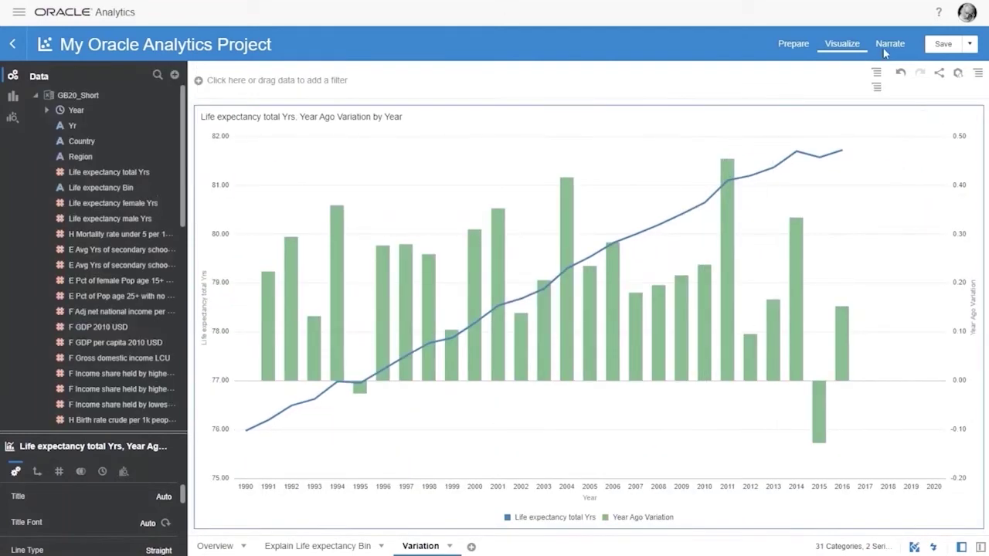
click(890, 44)
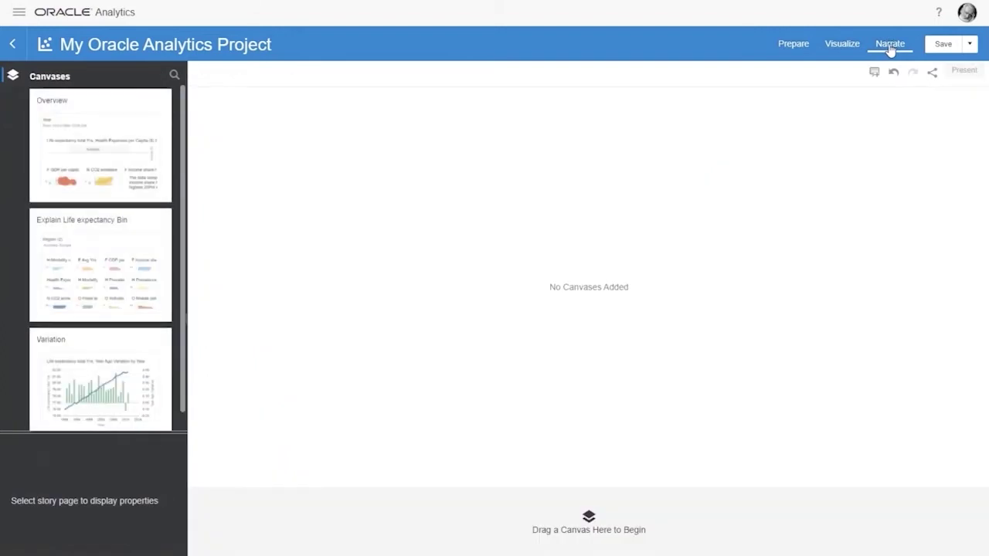
Step: Add the Overview and Explain Life expectancy Bin canvases to the story, with Explain placed first
double_click(137, 168)
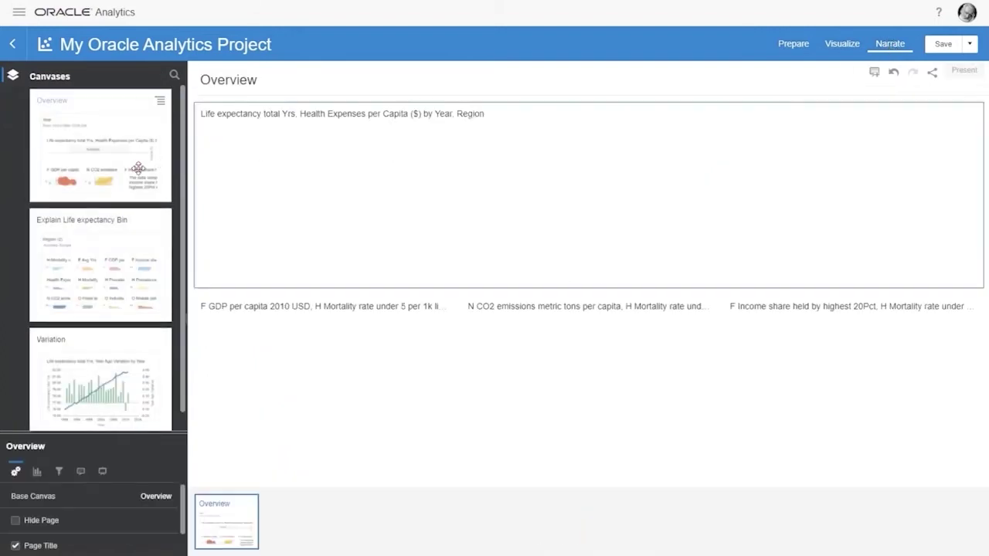
drag(116, 263, 294, 518)
drag(101, 379, 217, 517)
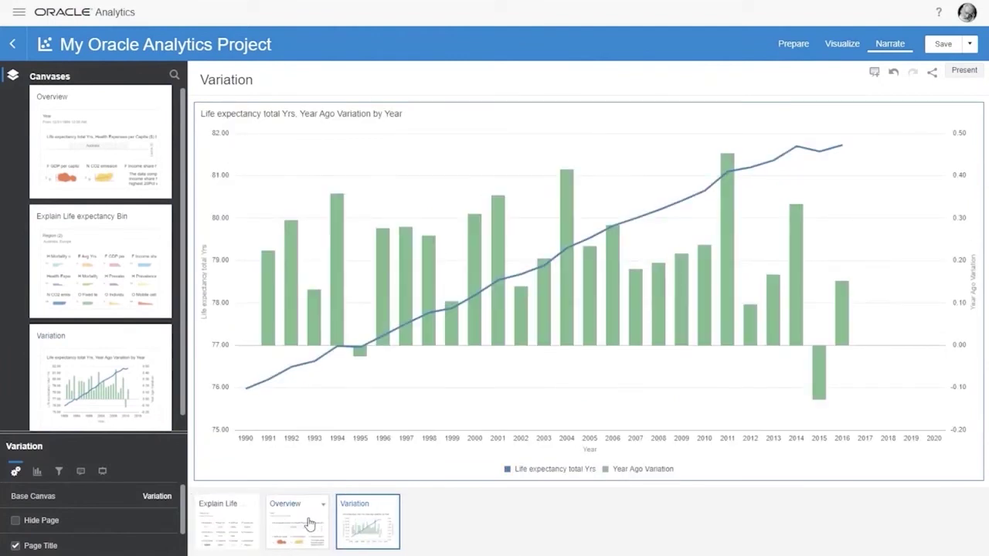
click(306, 525)
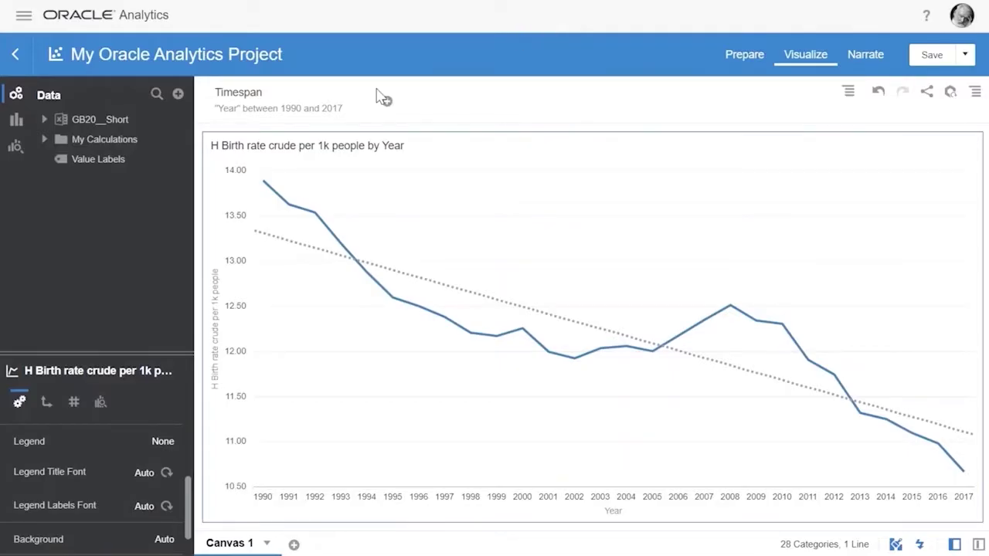
Step: Upload Weather History.xlsx from File Explorer and create it as a data set
key(alt+Tab)
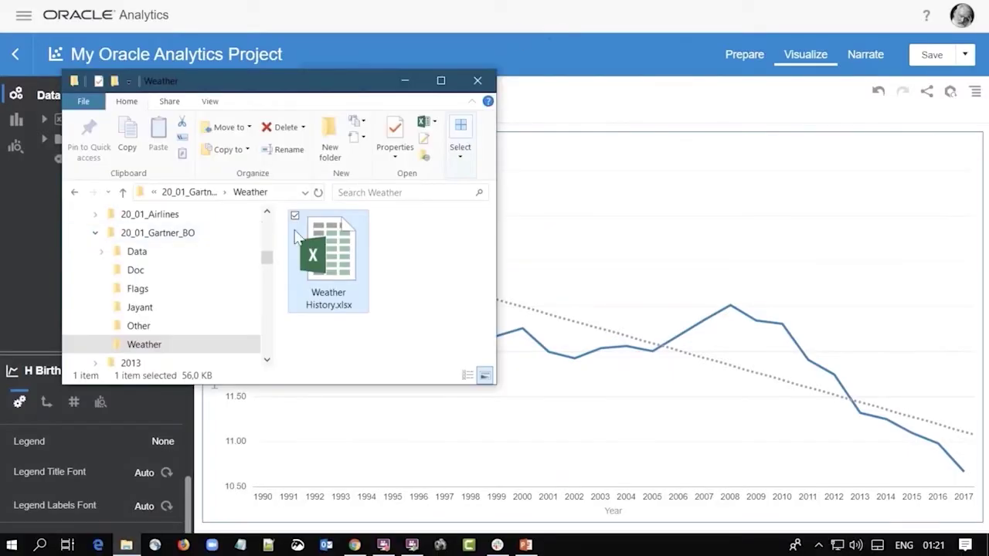
drag(340, 261, 911, 200)
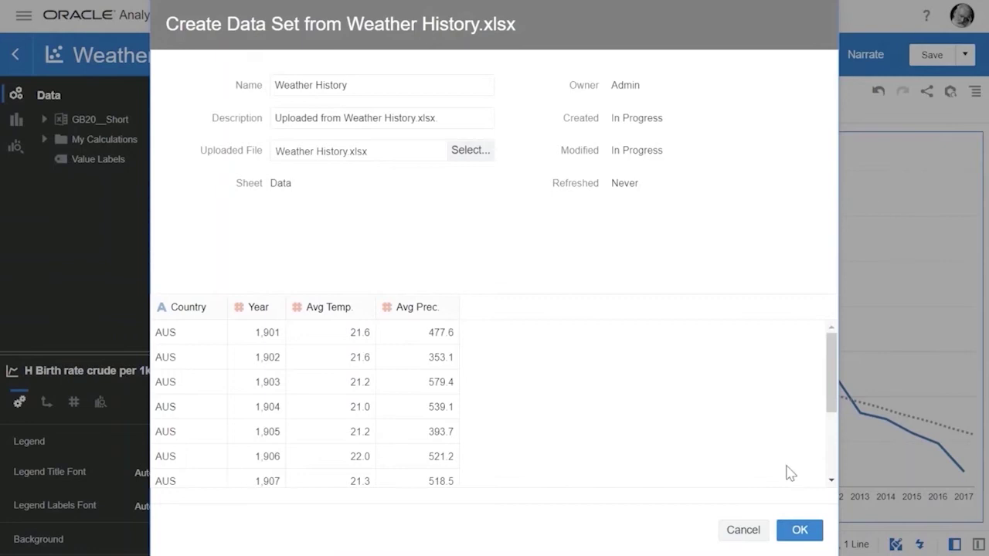
click(799, 530)
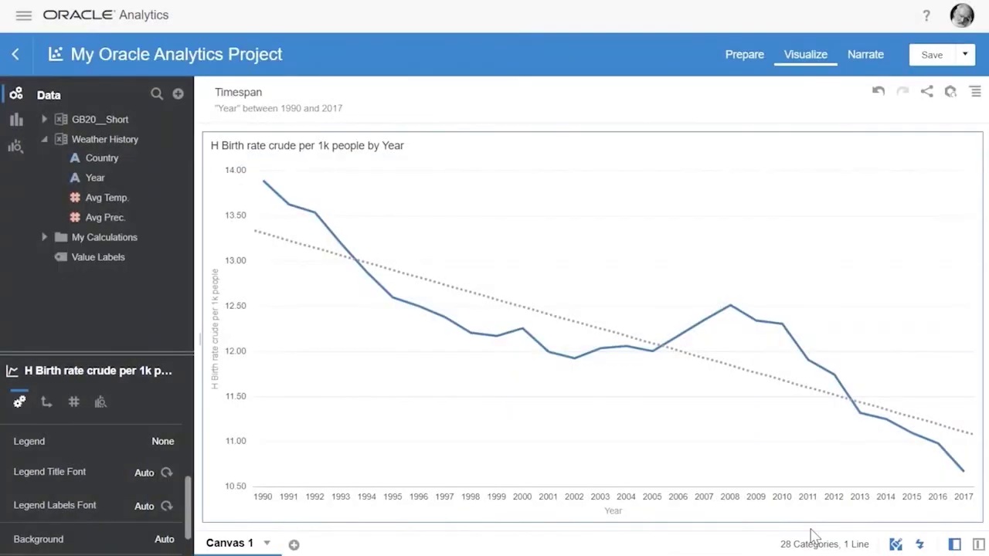
drag(147, 203, 324, 177)
click(742, 54)
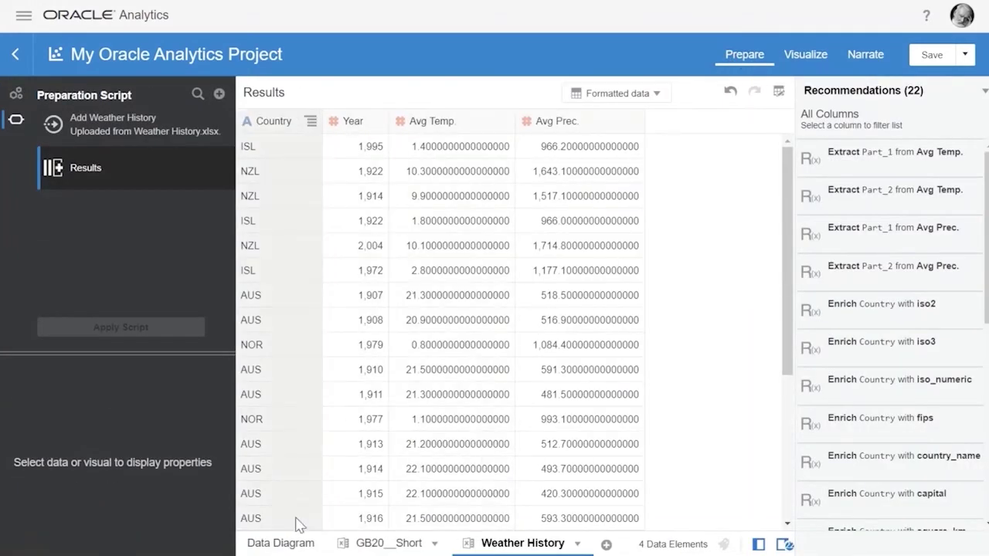
Step: Review the Weather History–GB20__Short join on Country and Year, then return to Weather History
click(301, 545)
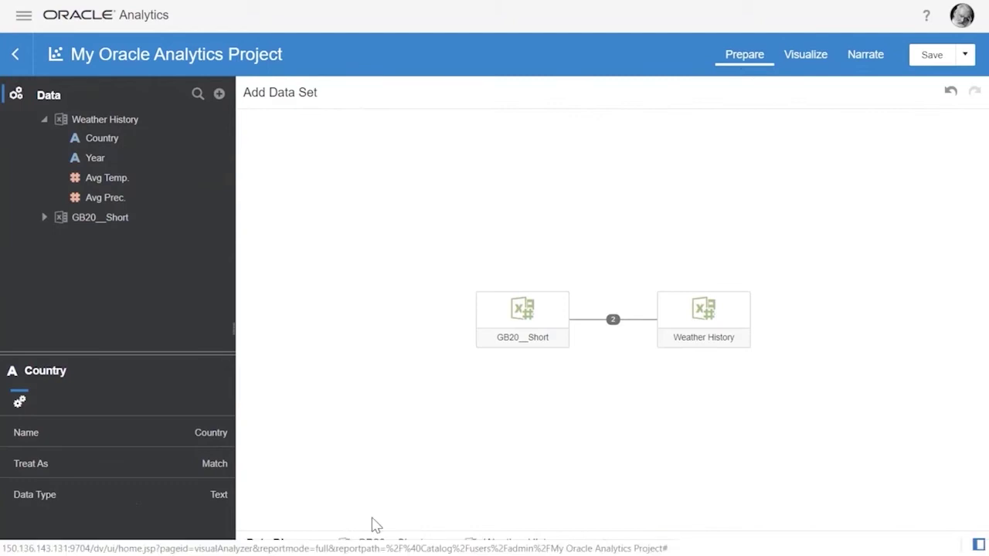
click(614, 319)
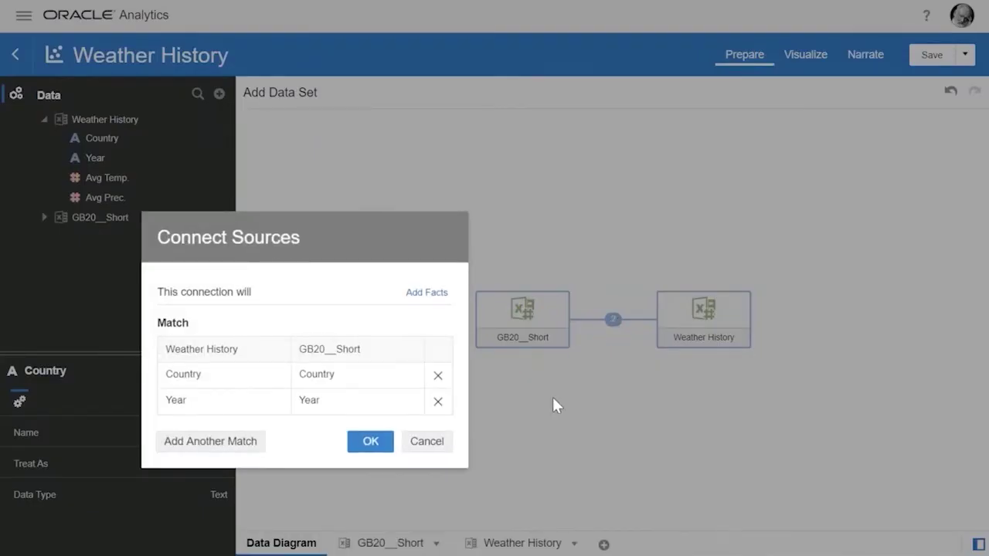
click(412, 407)
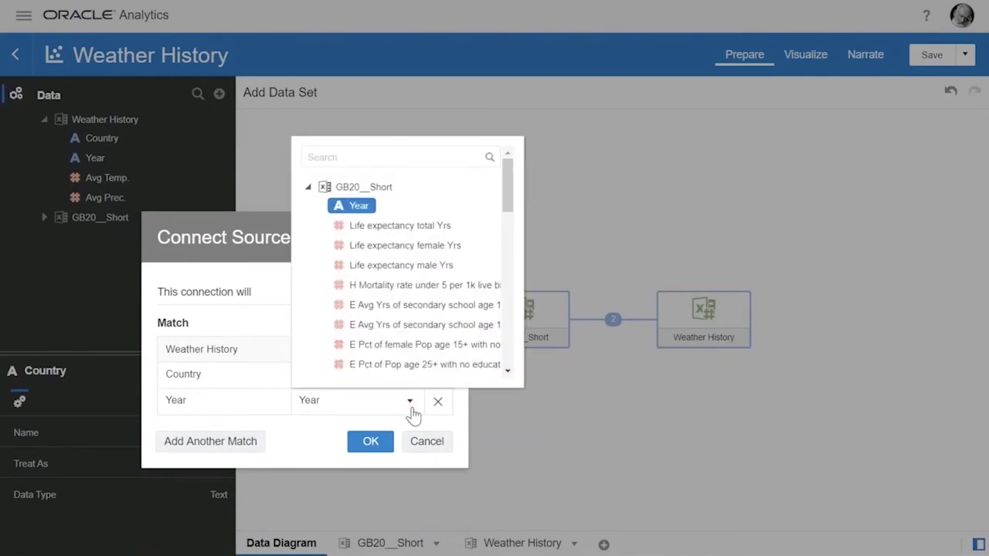
click(426, 440)
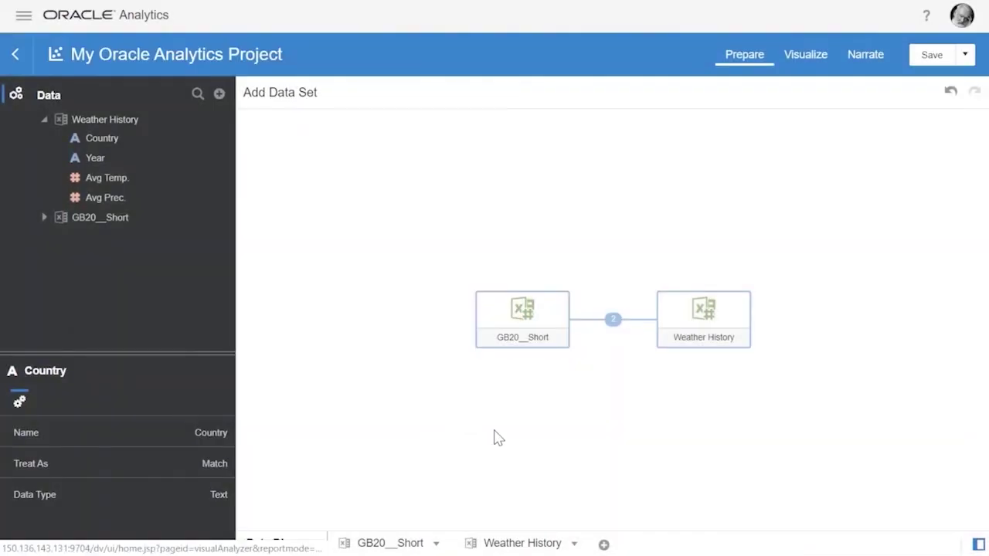
click(501, 546)
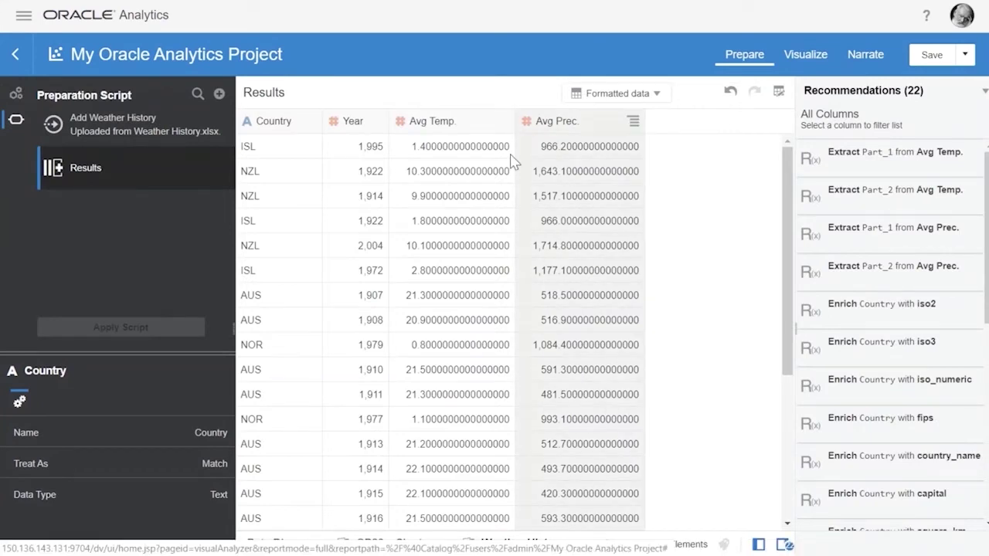
Step: Set the Avg Temp. column's aggregation to Average
click(467, 128)
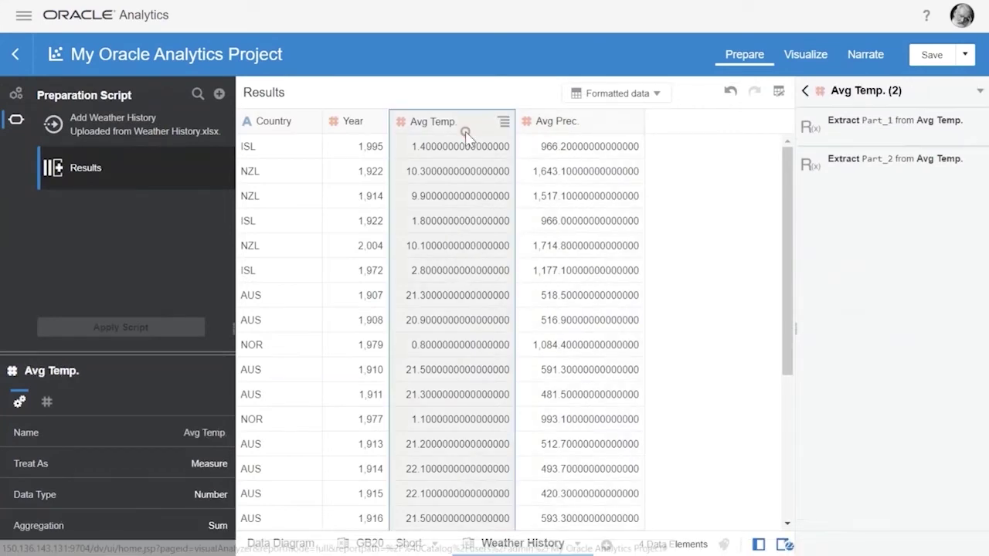
click(219, 528)
click(260, 410)
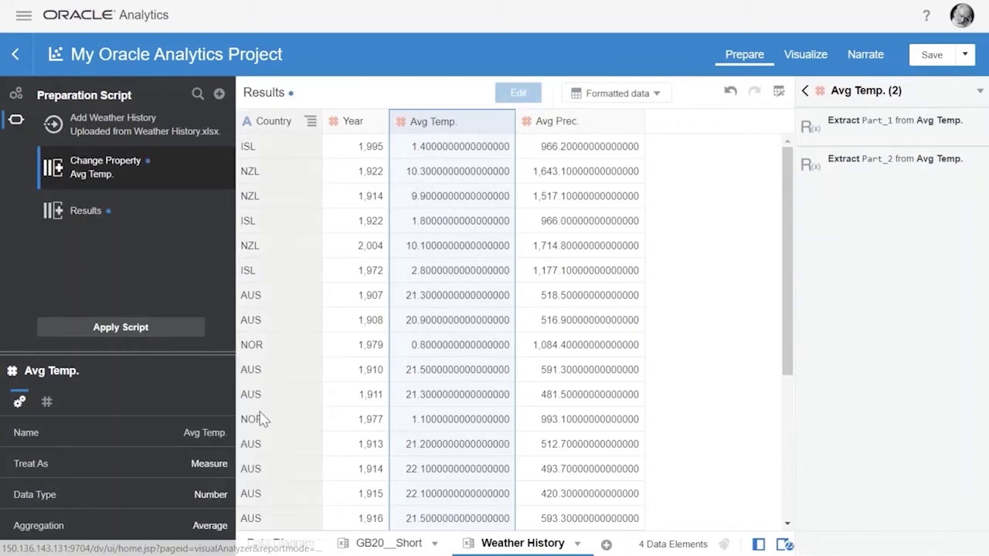
Step: Enrich Country with a Country_currency_abbr column from the recommendations
click(290, 128)
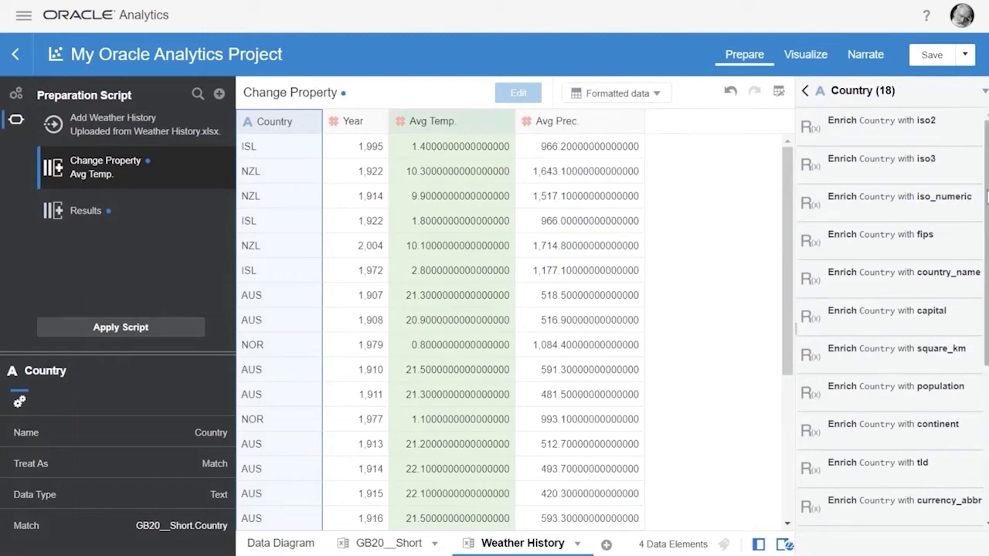
scroll(987, 198, down, 3)
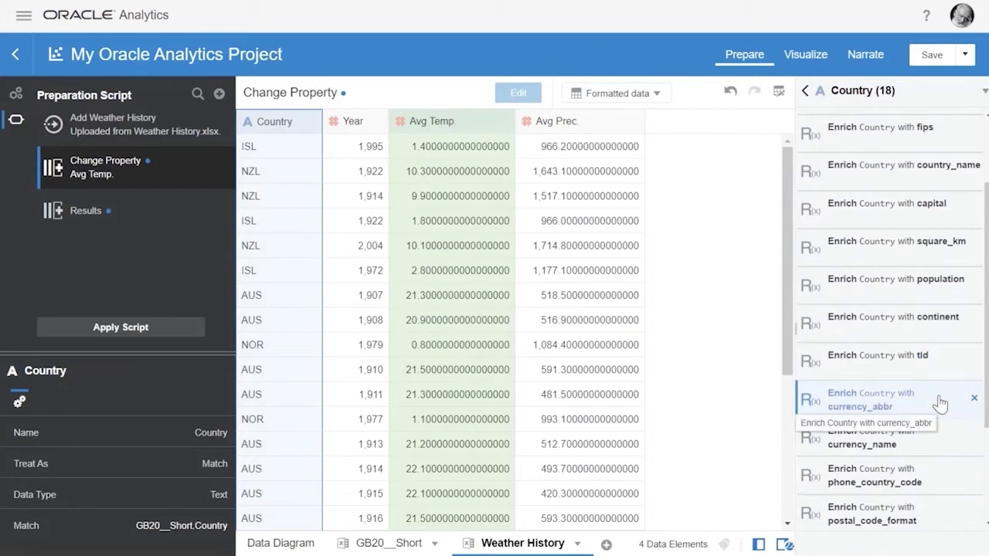
click(883, 404)
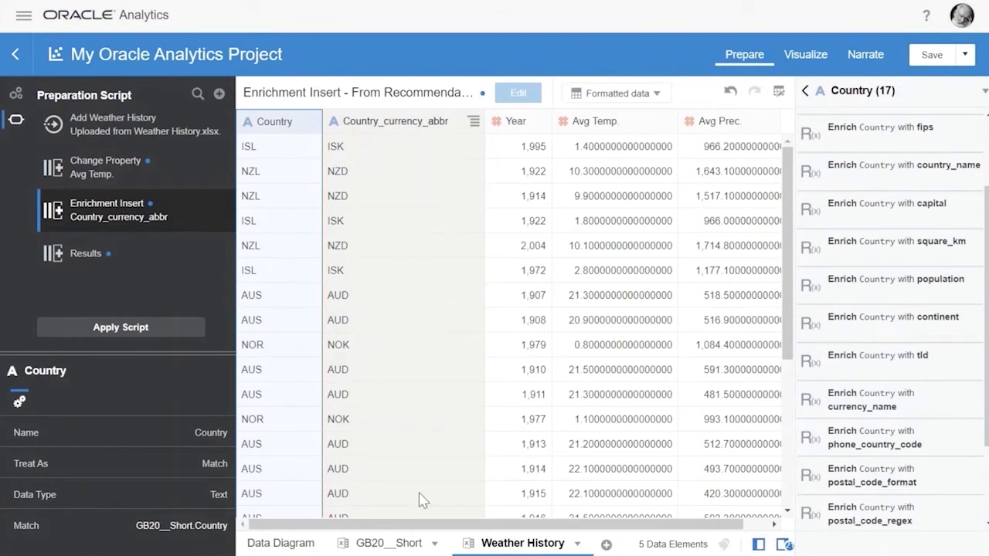
click(390, 543)
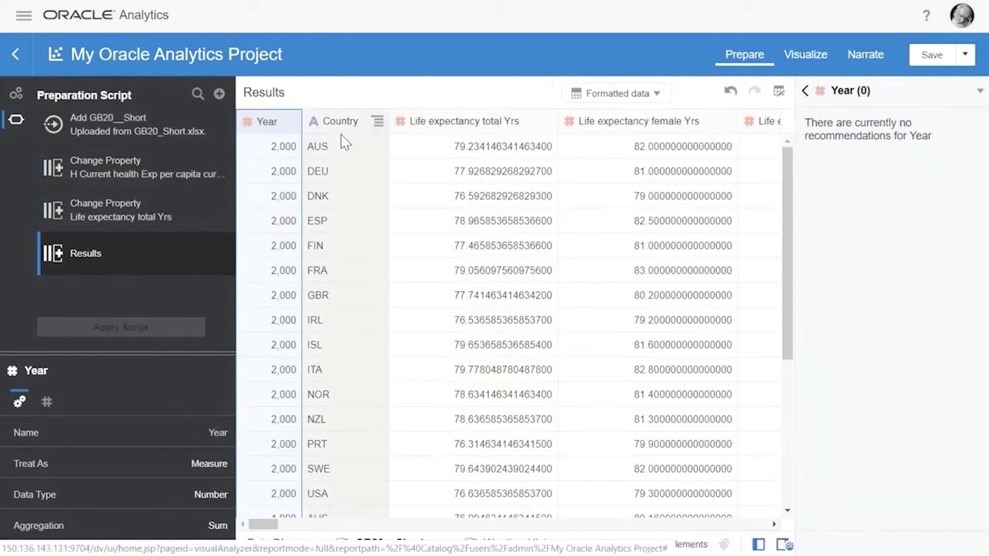
Step: Start a Regions grouping of Country with a Pacific group holding AUS and NZL
click(344, 142)
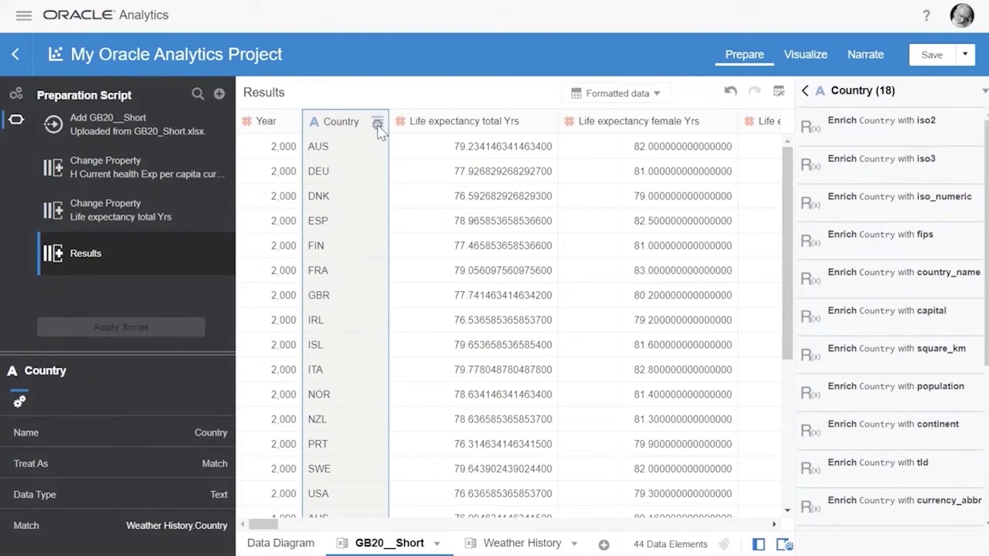
click(378, 126)
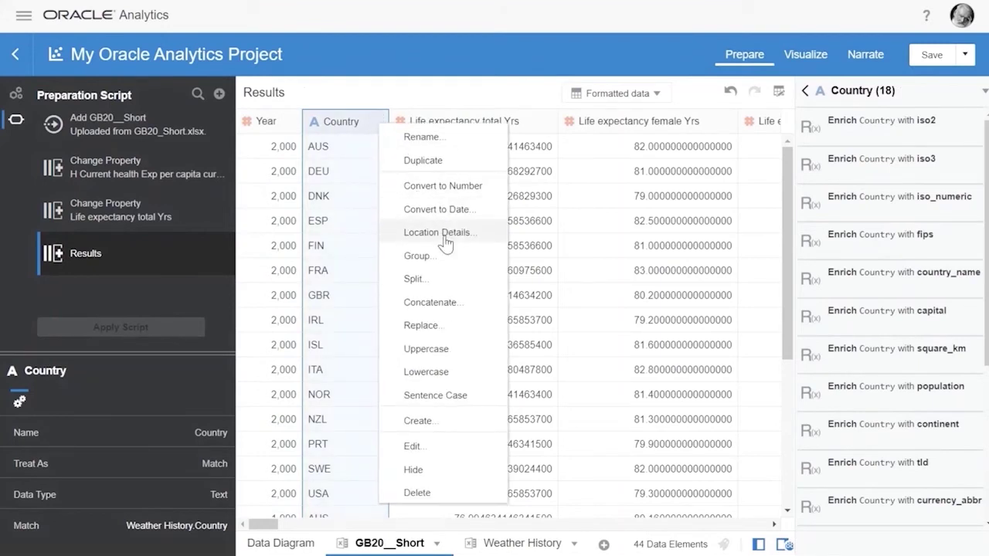
click(442, 261)
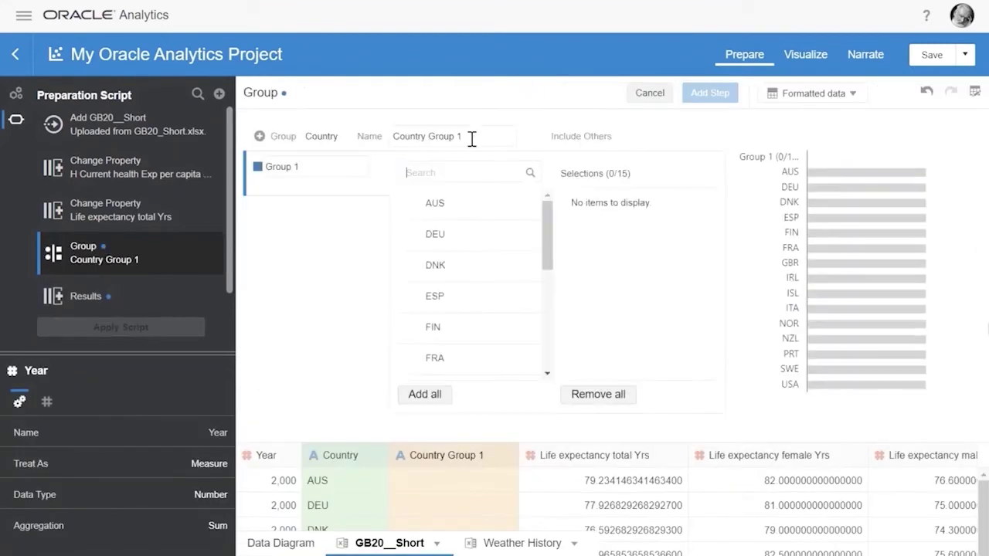
triple_click(467, 145)
text(Regions)
click(315, 171)
text(Pacific)
click(435, 203)
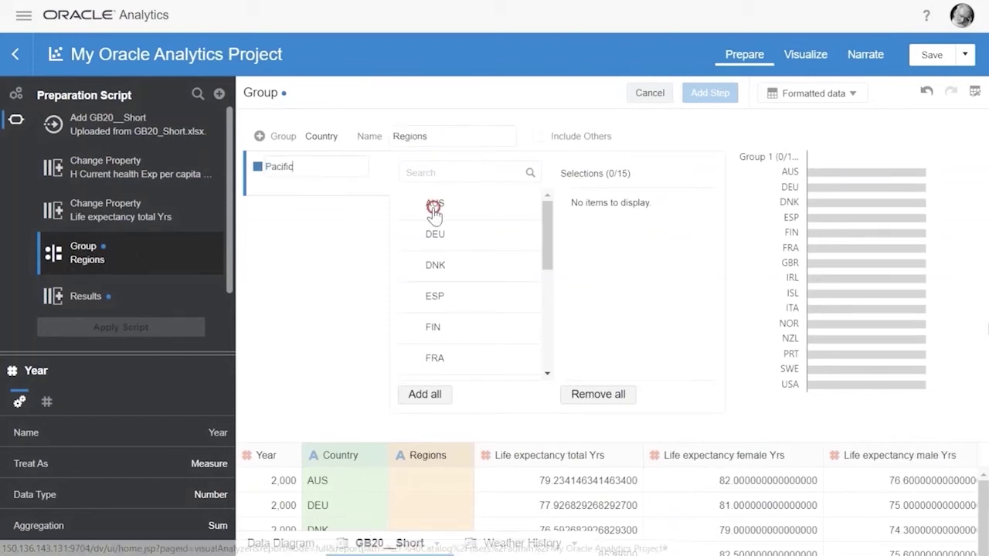
drag(545, 249, 563, 324)
click(434, 322)
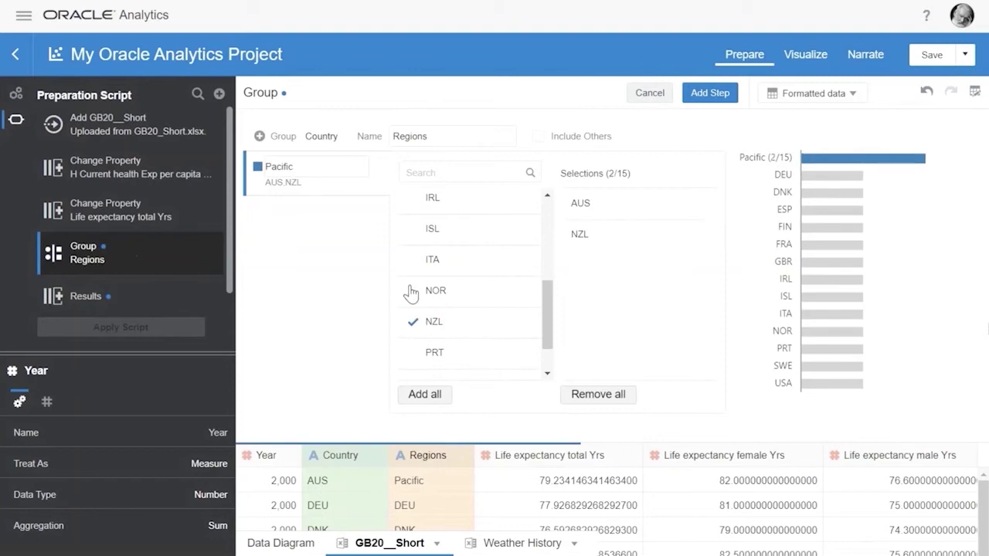
Step: Add an Americas group with USA and a Europe group with all remaining countries, then apply
click(259, 136)
click(249, 213)
text(Americas)
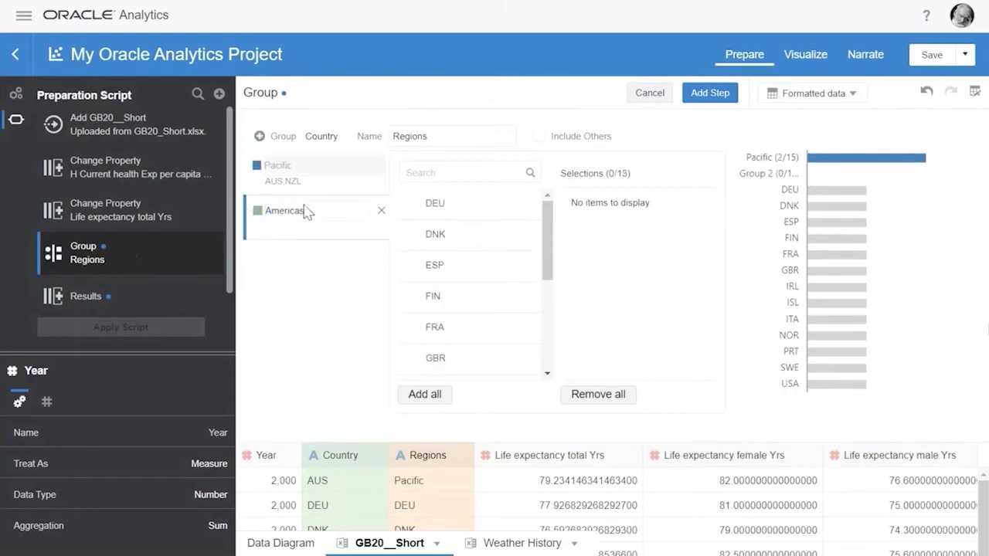
drag(552, 250, 550, 333)
click(435, 366)
click(259, 136)
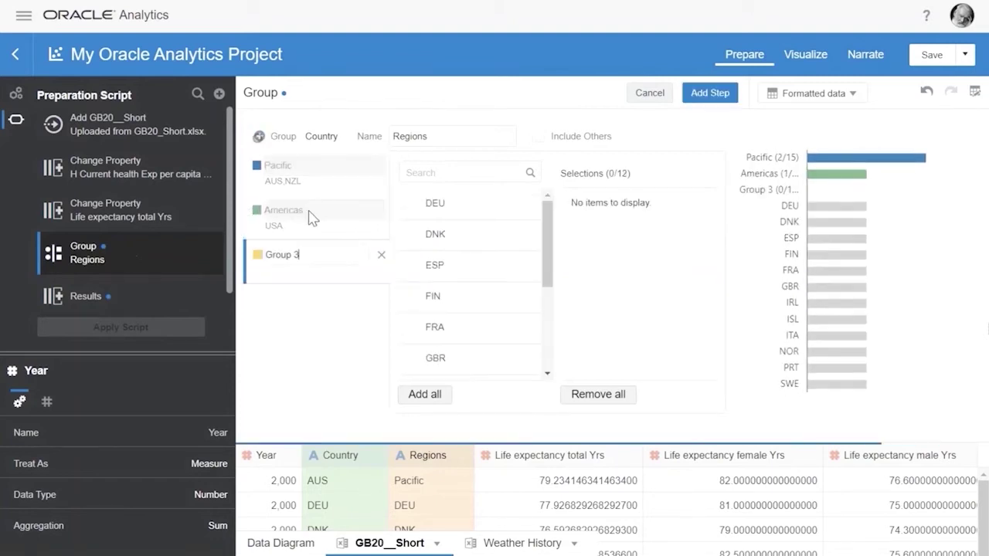
click(316, 261)
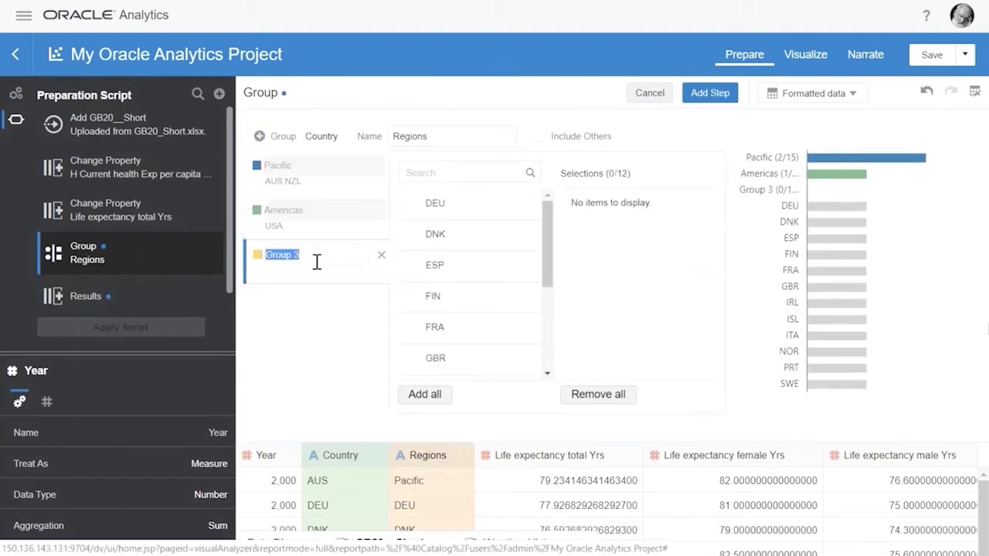
click(439, 391)
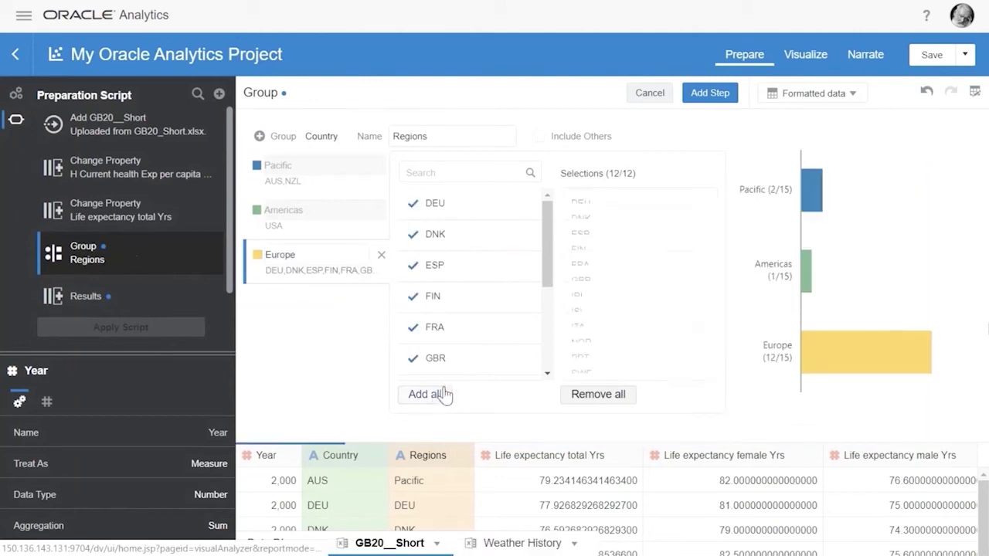
click(710, 95)
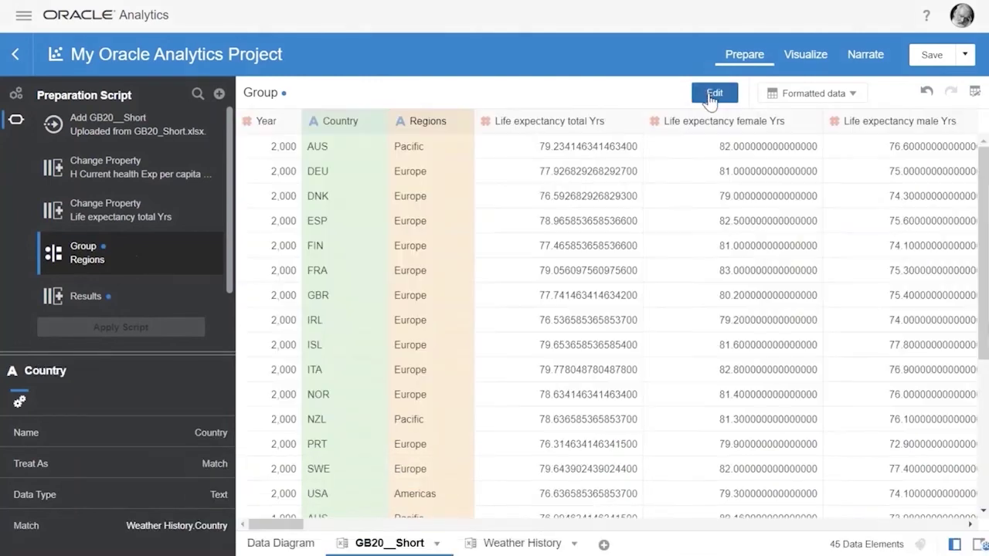
Step: Plot birth rate against Weather History's Avg Prec. by Country, then add an empty Canvas 2
click(804, 67)
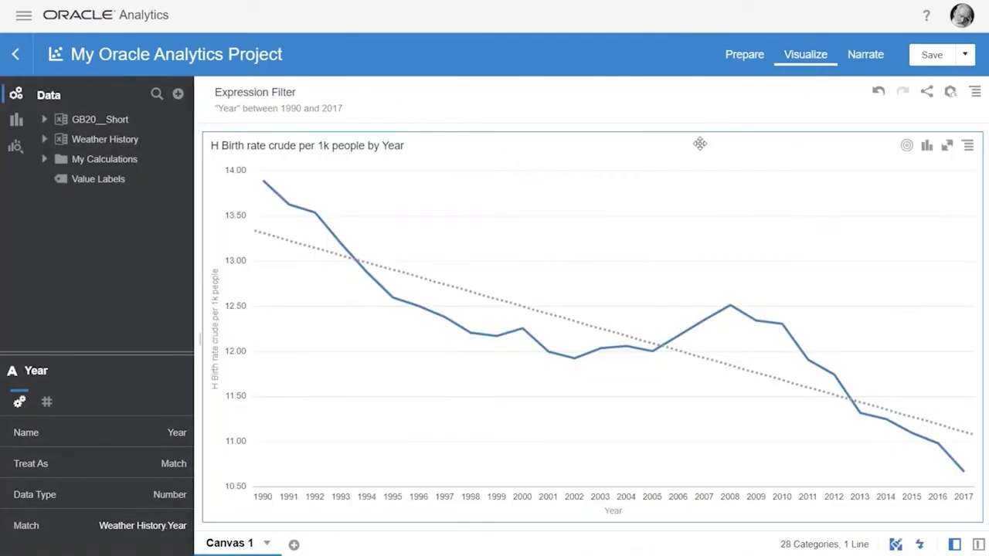
click(44, 139)
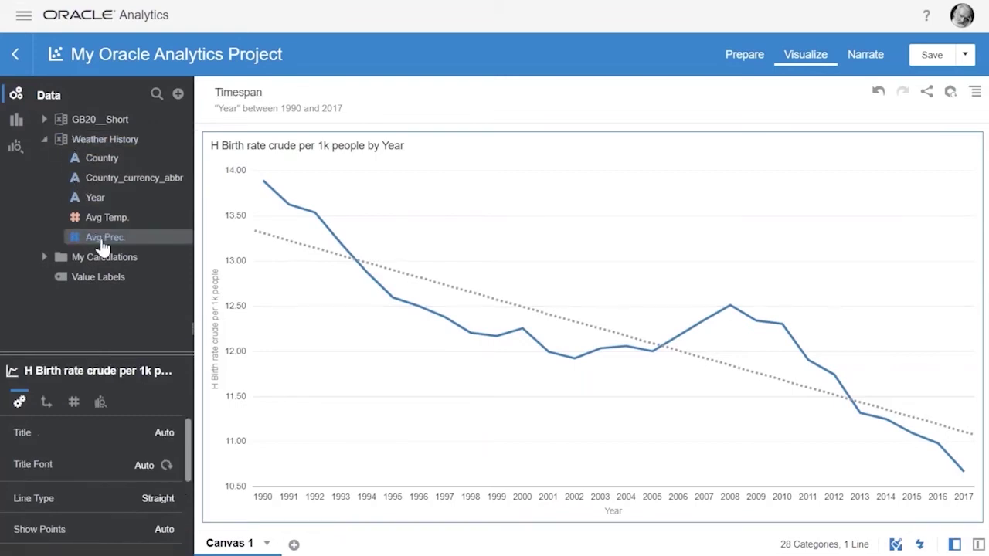
double_click(105, 244)
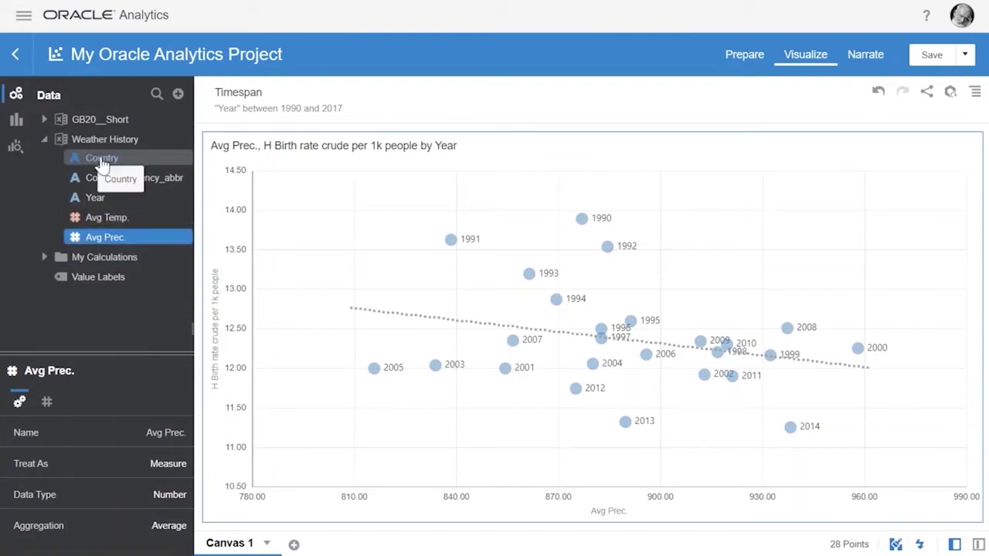
drag(102, 164, 494, 318)
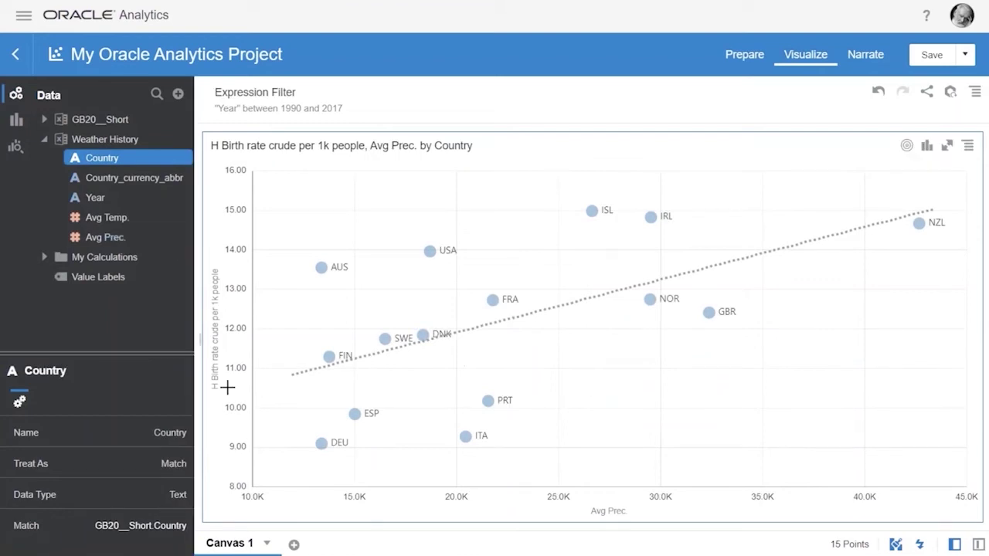
click(293, 546)
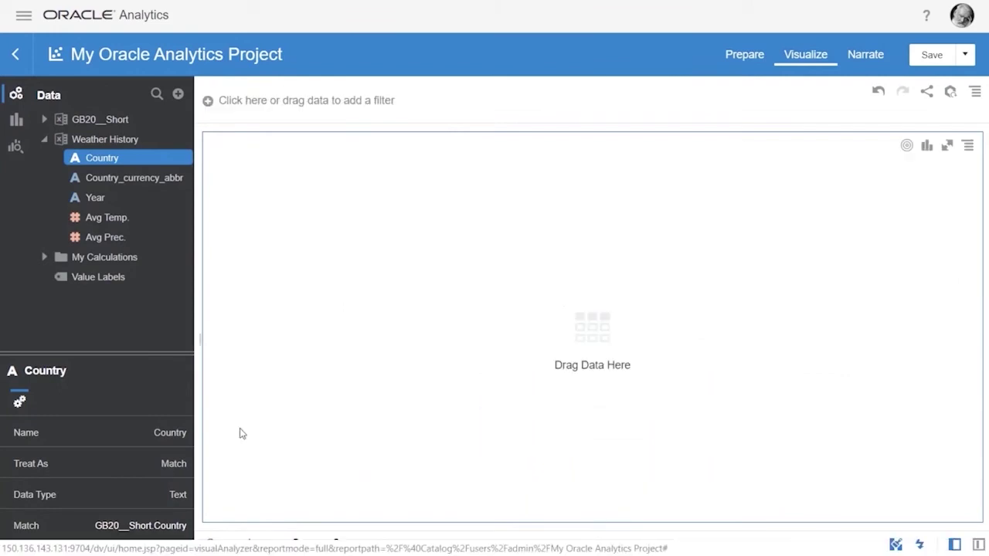
Step: Chart Life expectancy total Yrs by Country with under-5 mortality rate as the category
click(44, 121)
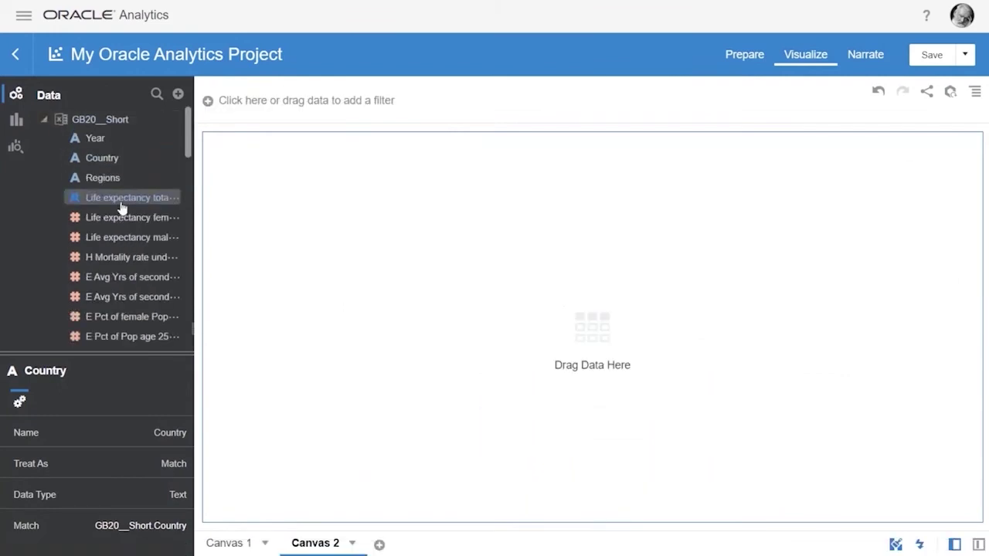
click(121, 203)
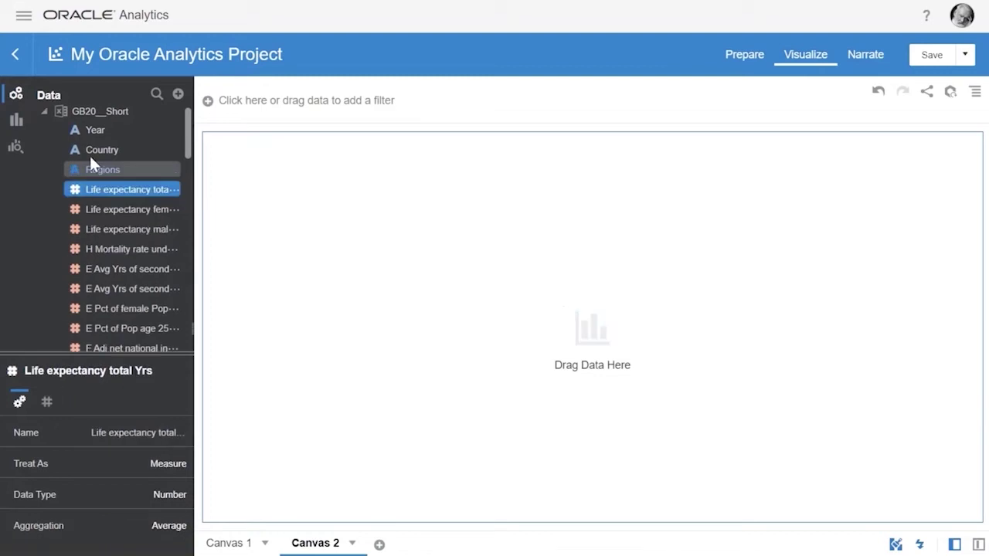
ctrl+double_click(96, 151)
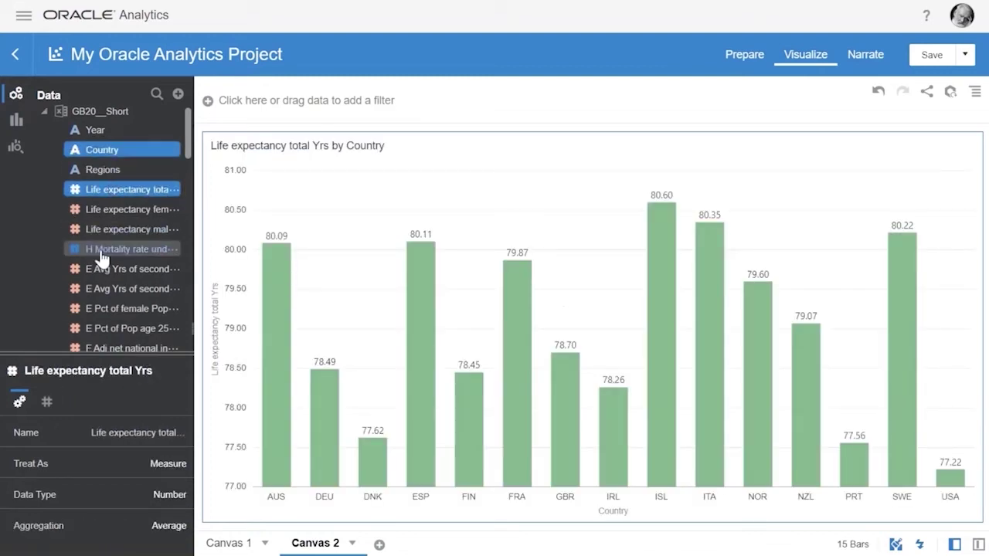
click(101, 253)
drag(100, 257, 614, 494)
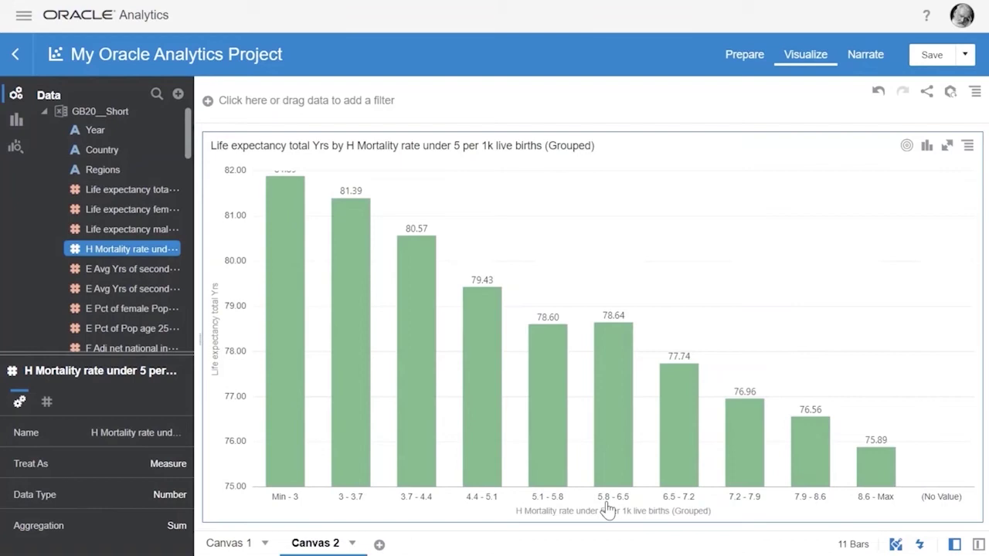
Step: Set the chart's mortality-rate grouping to 15 groups
click(232, 491)
click(74, 401)
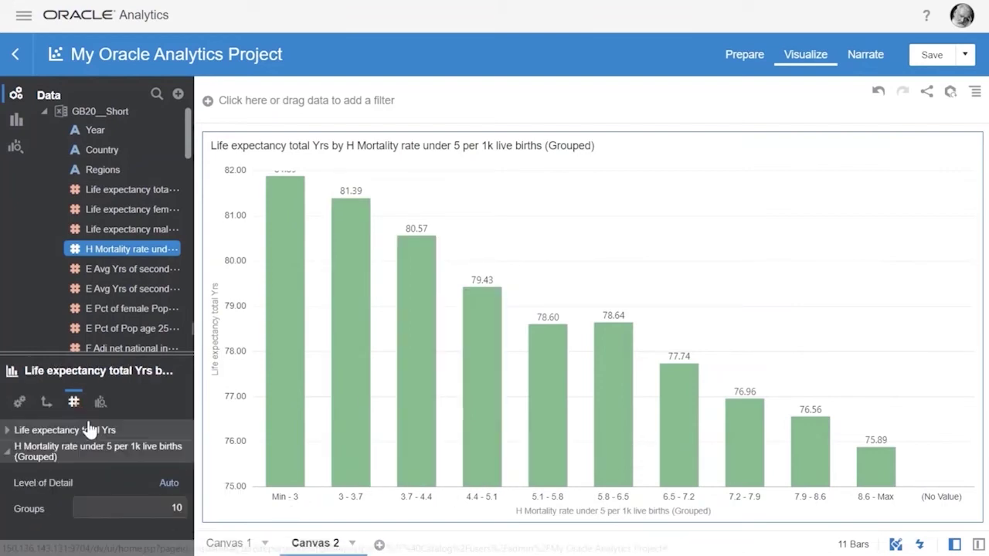
double_click(175, 508)
text(15)
key(Return)
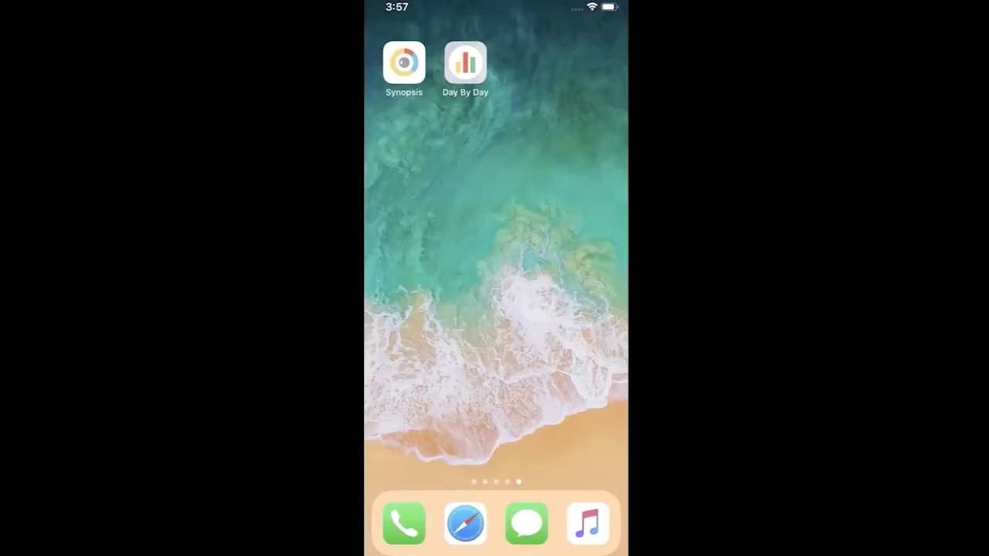
Step: Open Day By Day and scroll through the Recommended feed
click(465, 62)
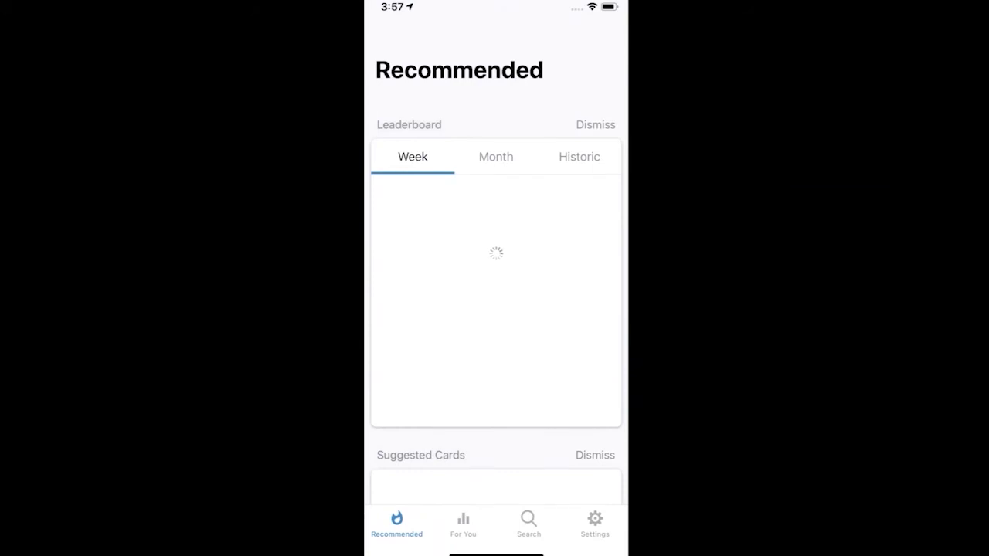
scroll(498, 268, down, 10)
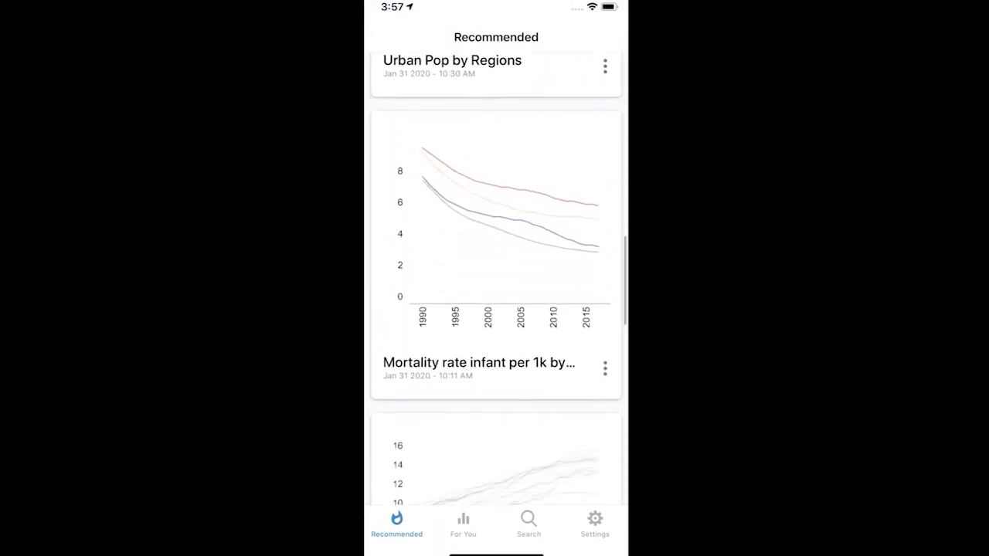
scroll(496, 271, up, 10)
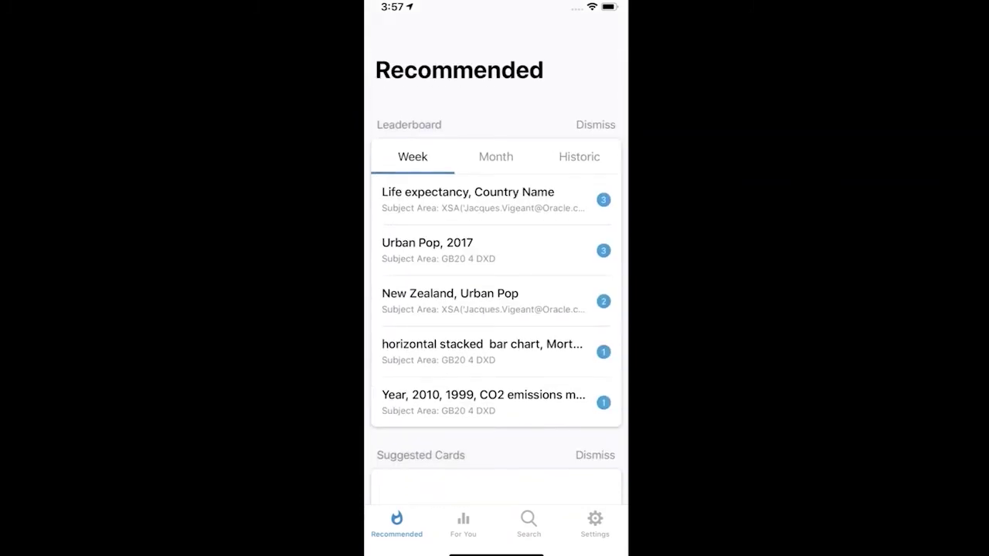
scroll(496, 278, down, 10)
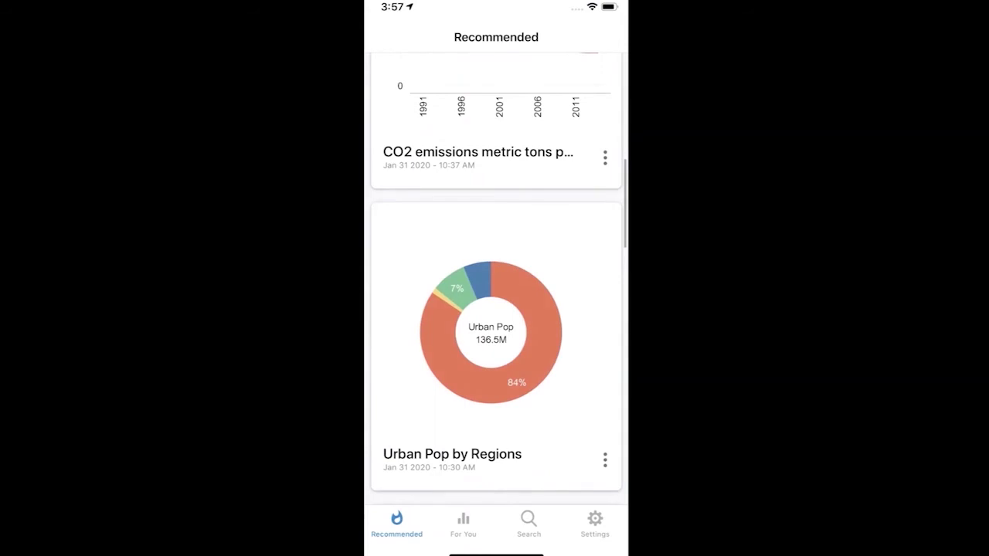
Step: Browse the For You feed, then voice-search "Show life expectancy by country"
click(463, 524)
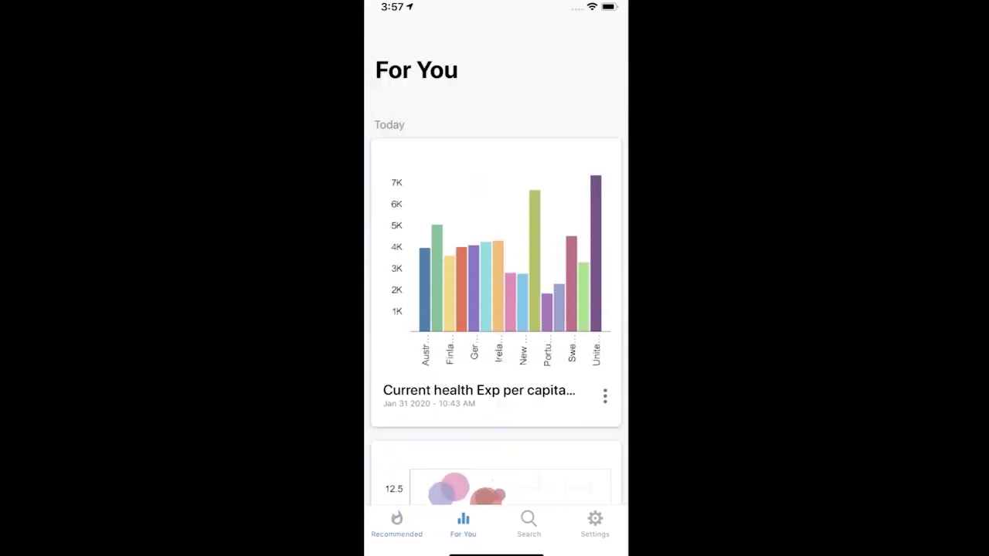
scroll(496, 278, down, 3)
scroll(496, 278, down, 3)
scroll(496, 278, up, 8)
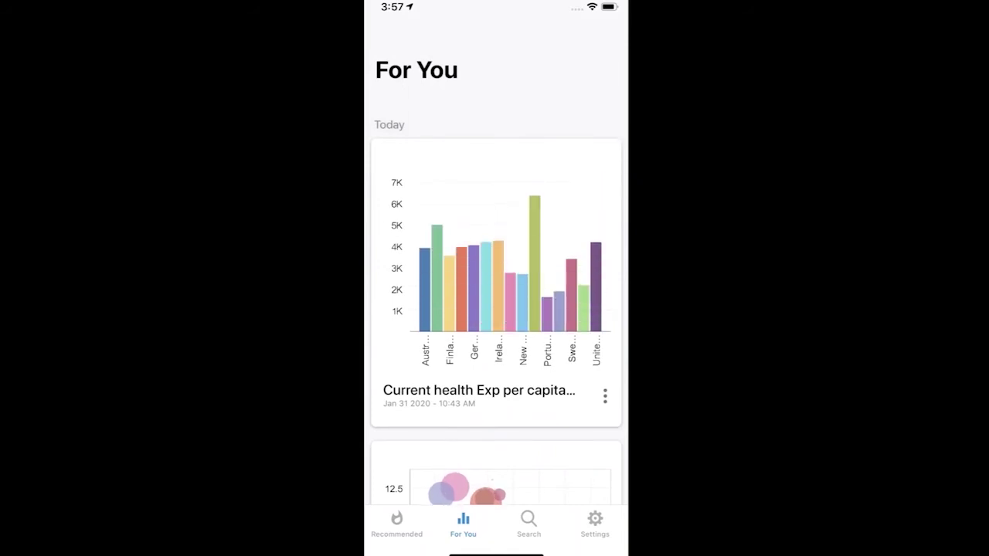
scroll(496, 278, down, 5)
scroll(496, 278, down, 3)
scroll(496, 278, up, 1)
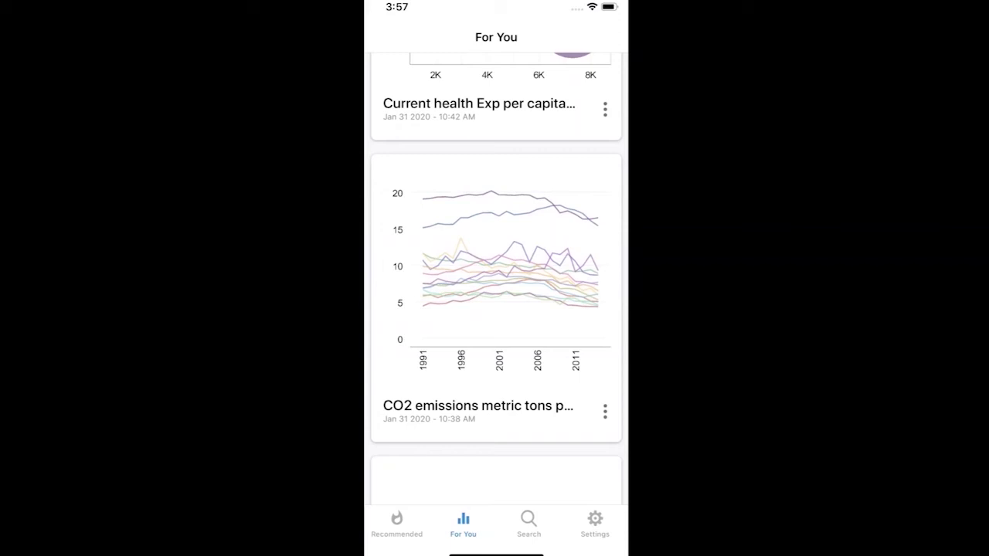
click(529, 524)
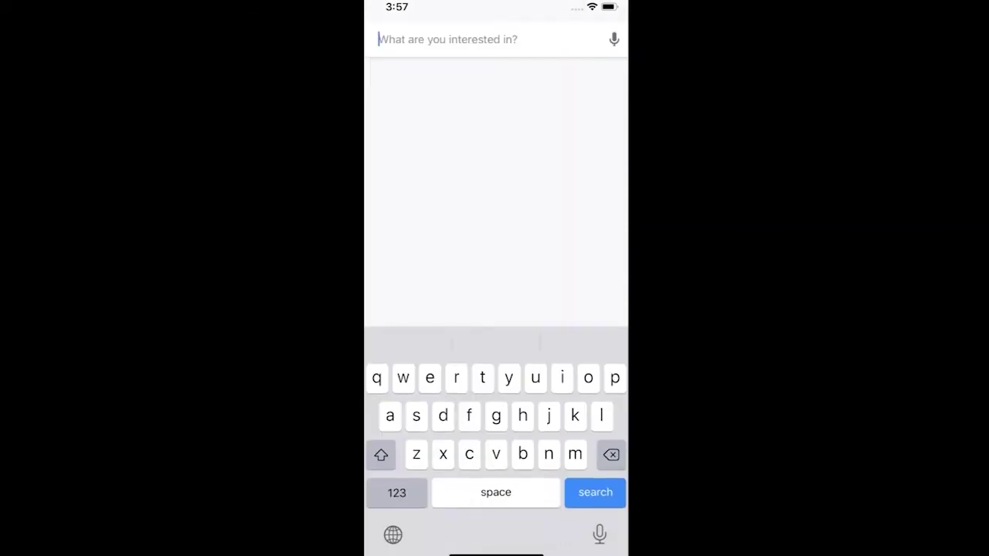
click(613, 38)
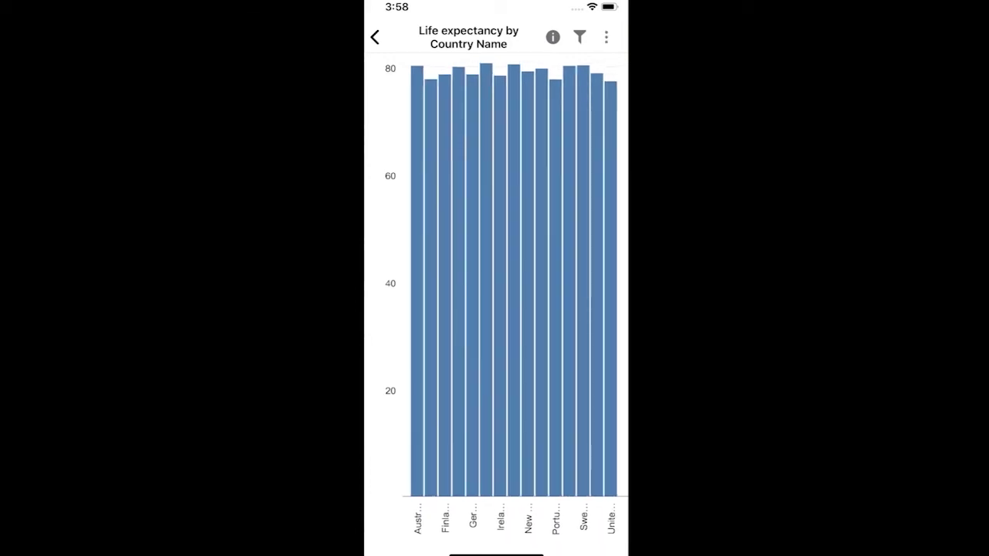
Step: Review the chart's bring-back by time and by place options, picking Sydney, without saving
click(606, 37)
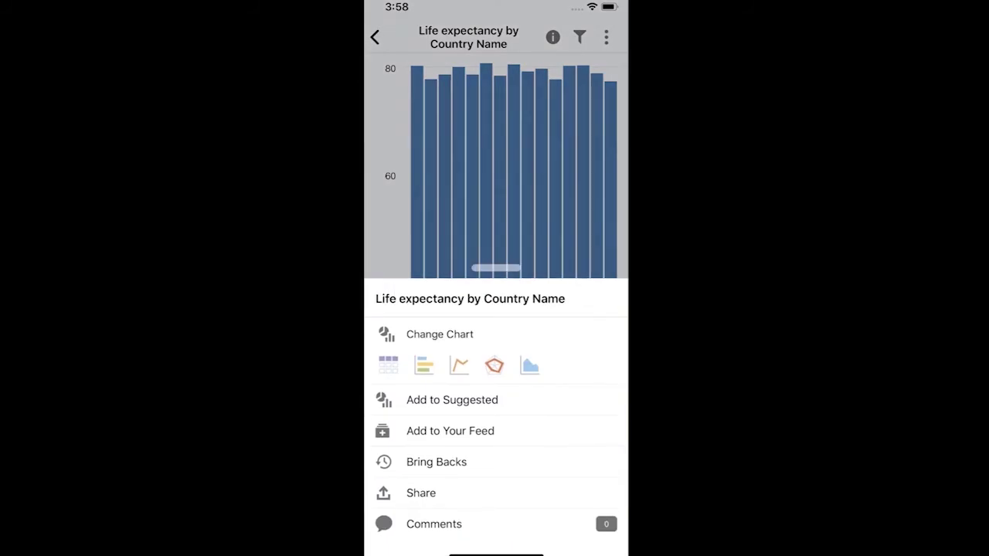
click(437, 462)
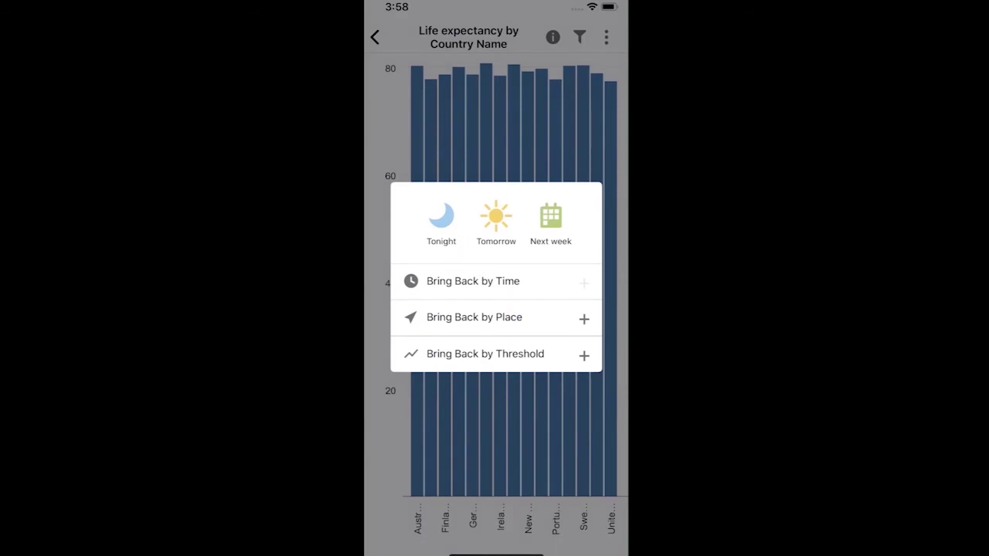
click(473, 281)
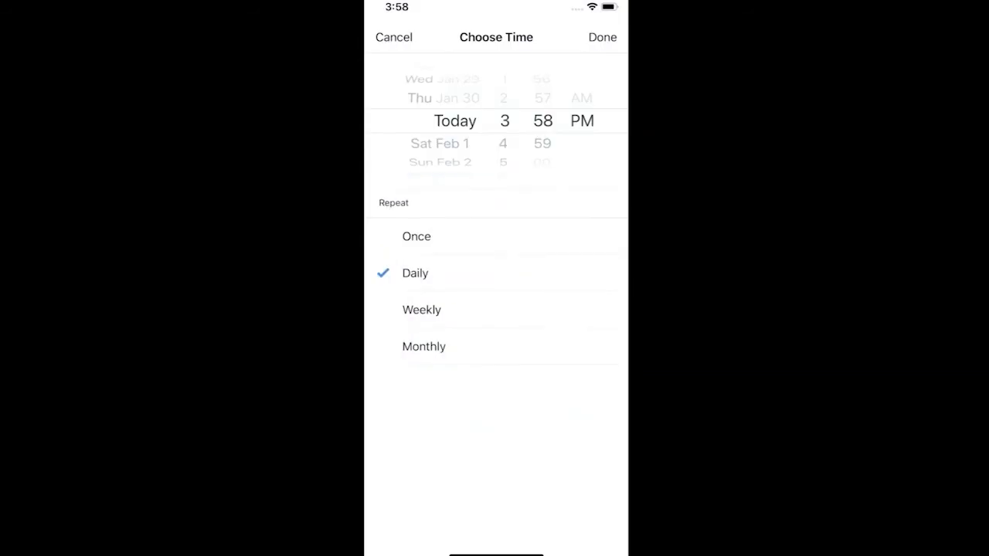
click(394, 37)
click(475, 317)
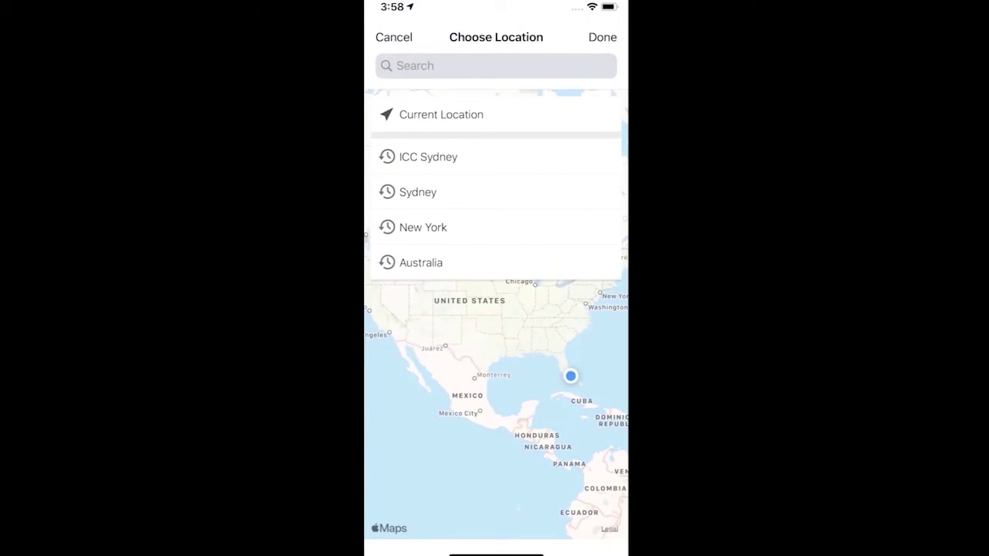
click(428, 157)
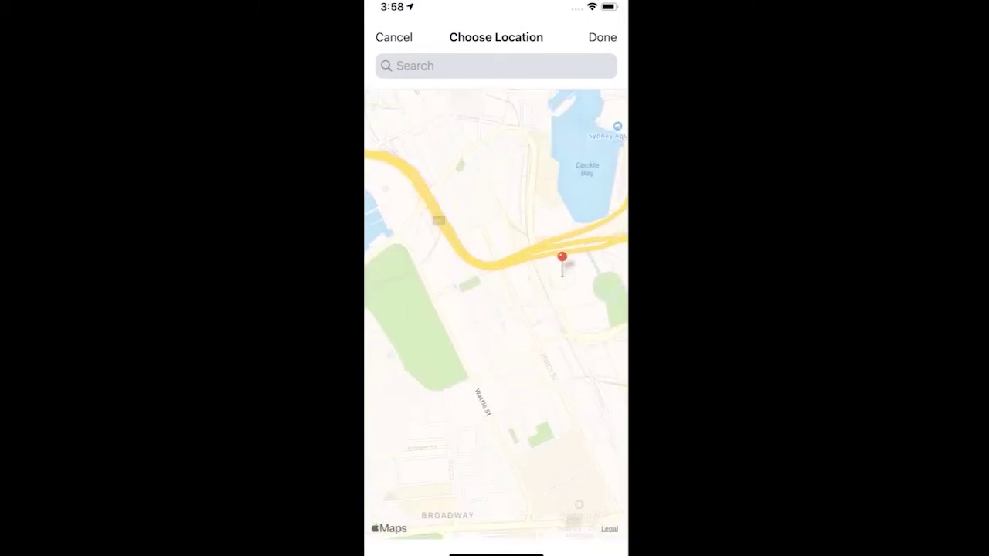
click(394, 38)
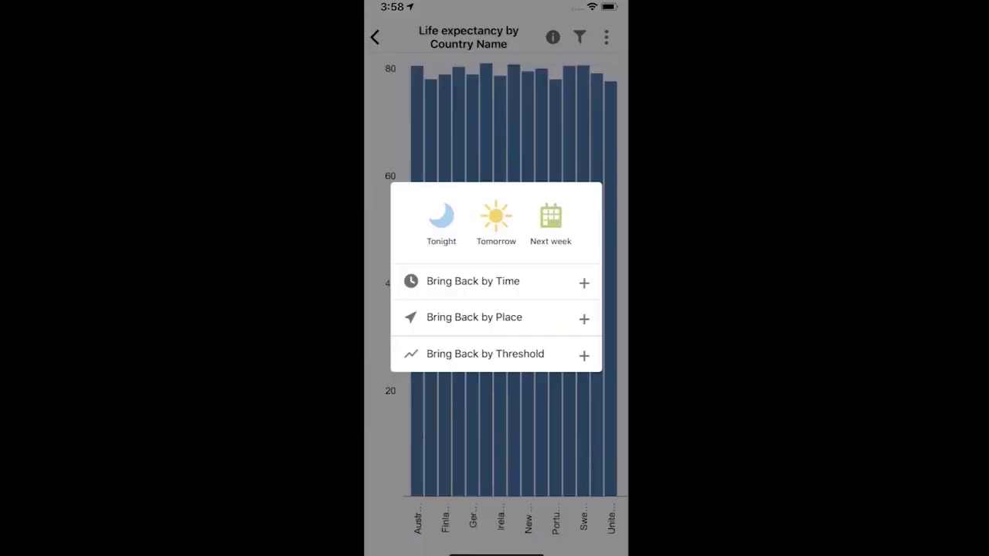
Step: Draft a threshold rule, Life expectancy decreases by 2% for Australia, then discard it
click(485, 354)
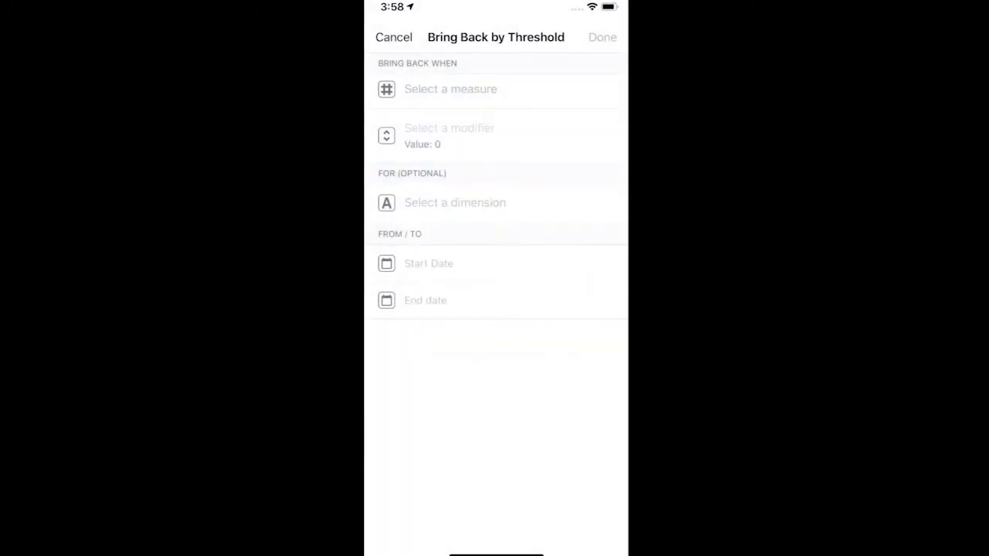
click(450, 88)
click(444, 342)
click(449, 136)
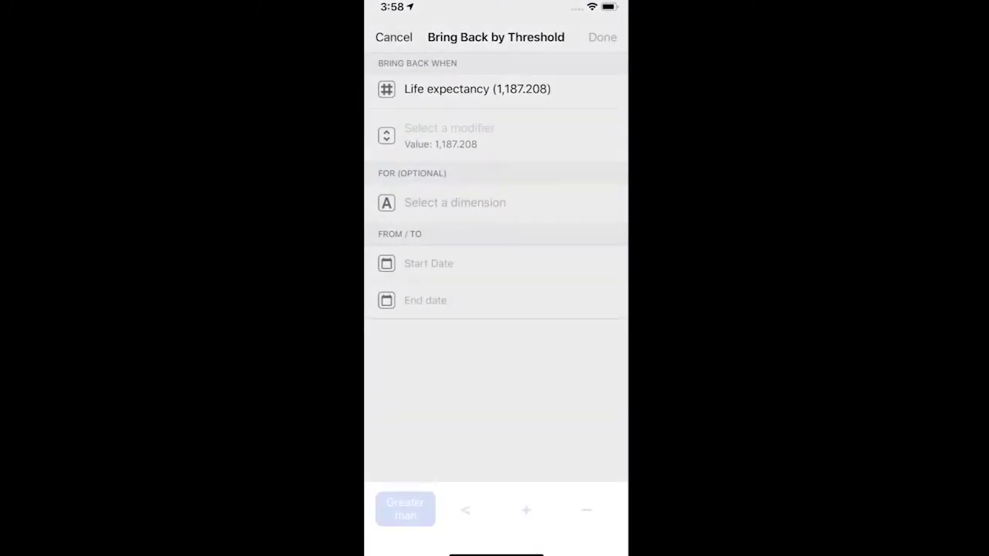
click(587, 193)
drag(412, 461, 405, 462)
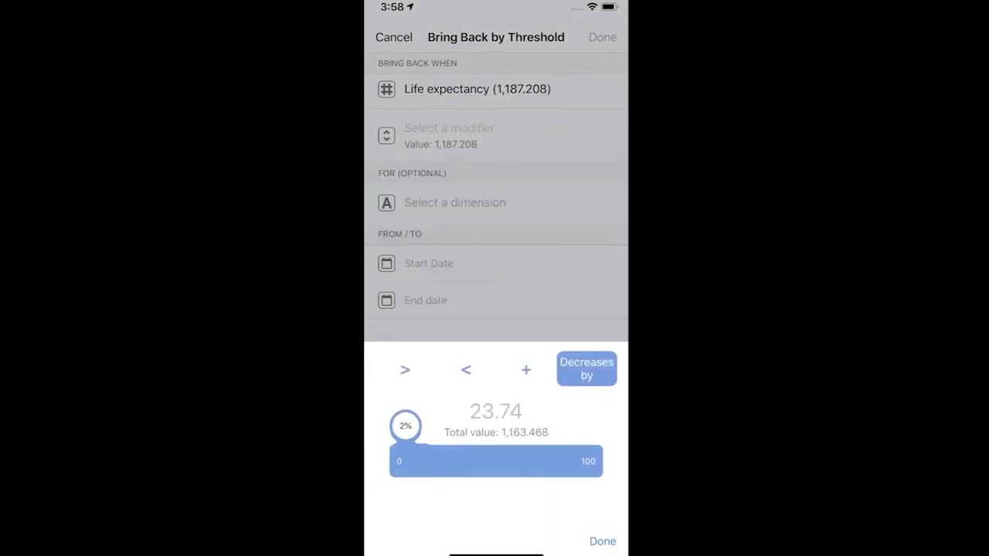
click(455, 202)
click(431, 379)
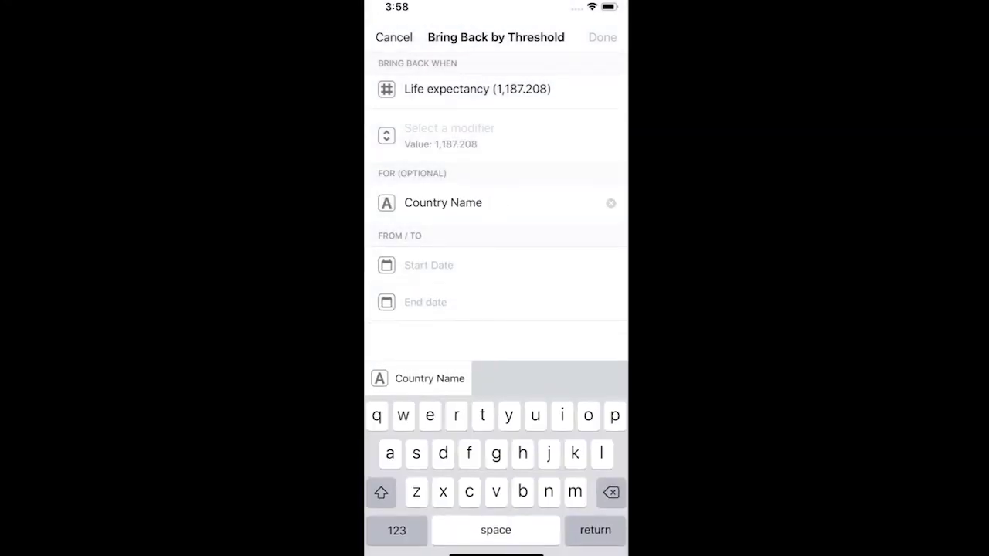
click(415, 343)
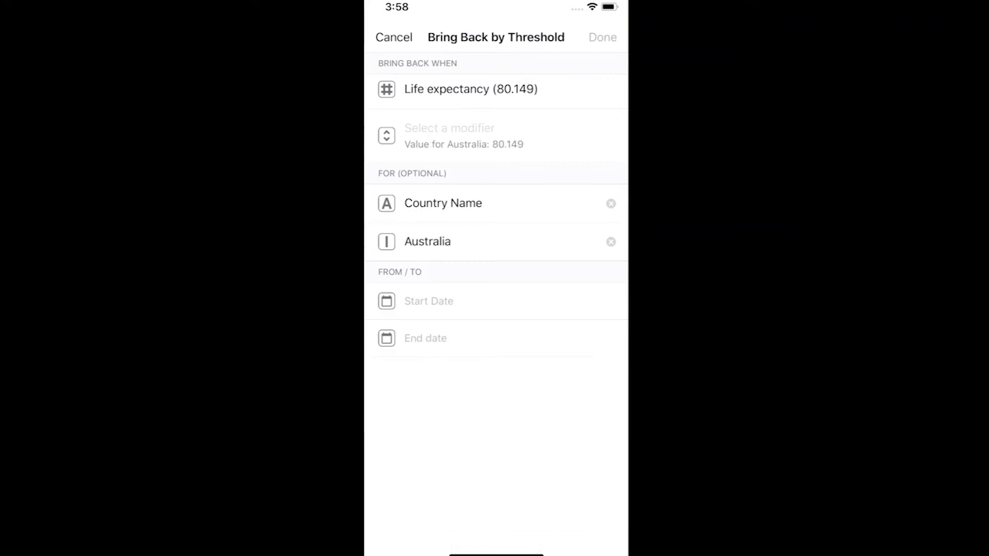
click(394, 37)
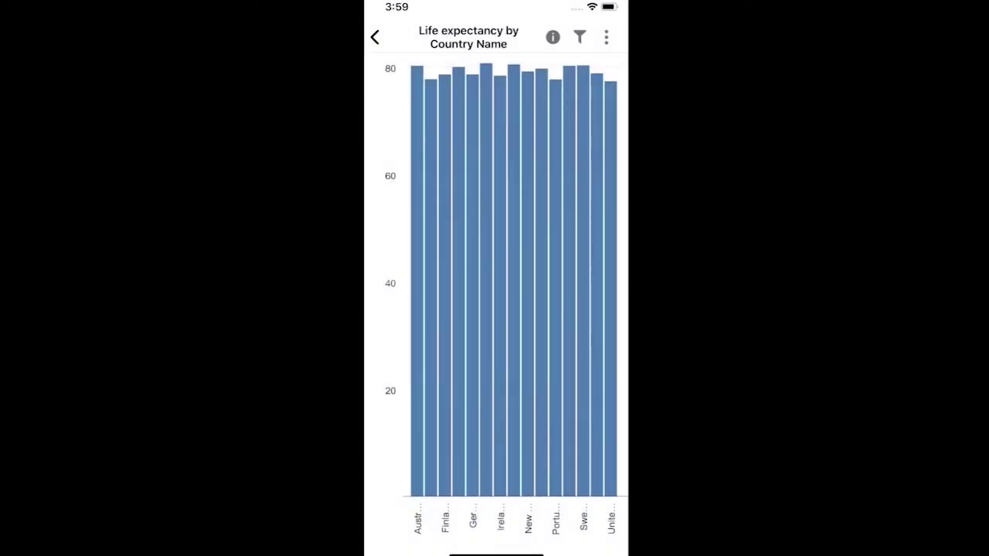
Step: Look at the chart's sharing options from the more menu, then dismiss them
click(606, 37)
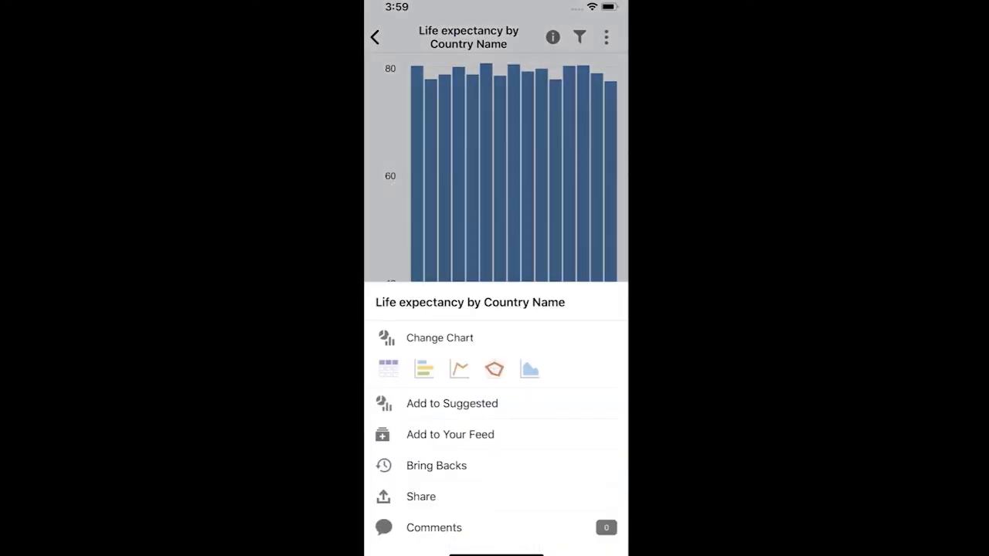
click(604, 504)
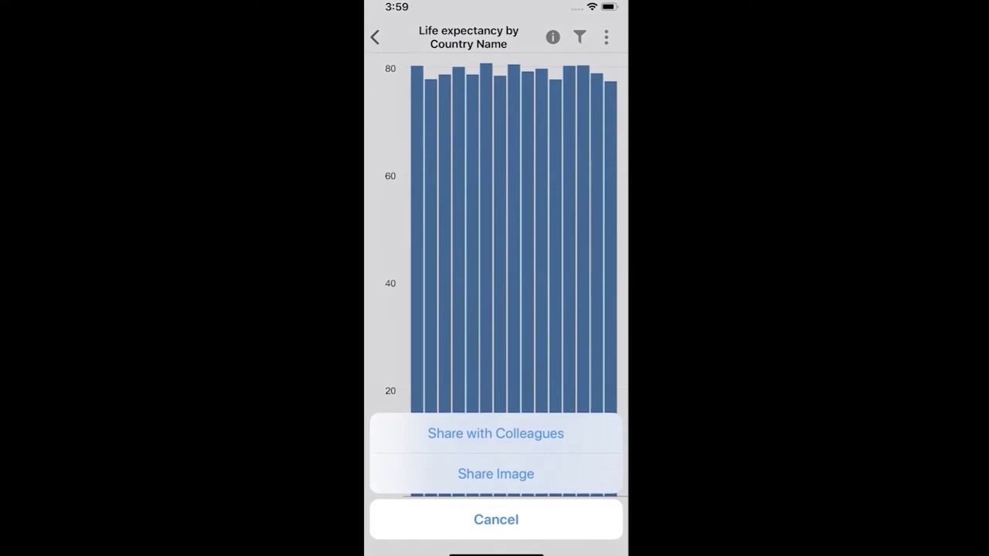
click(496, 519)
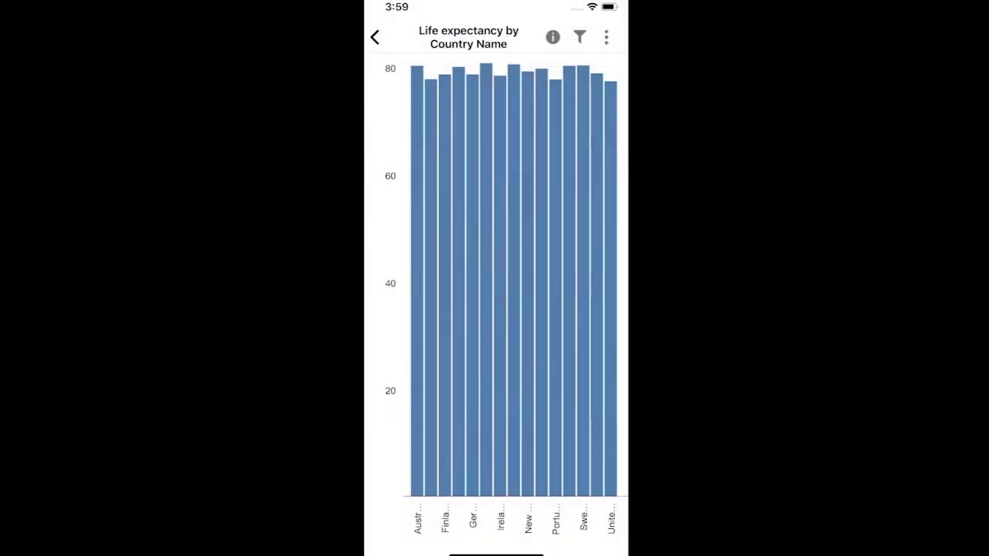
Step: Open the life expectancy summary (mean 79.15, 15 countries) and share it as a PDF
click(552, 37)
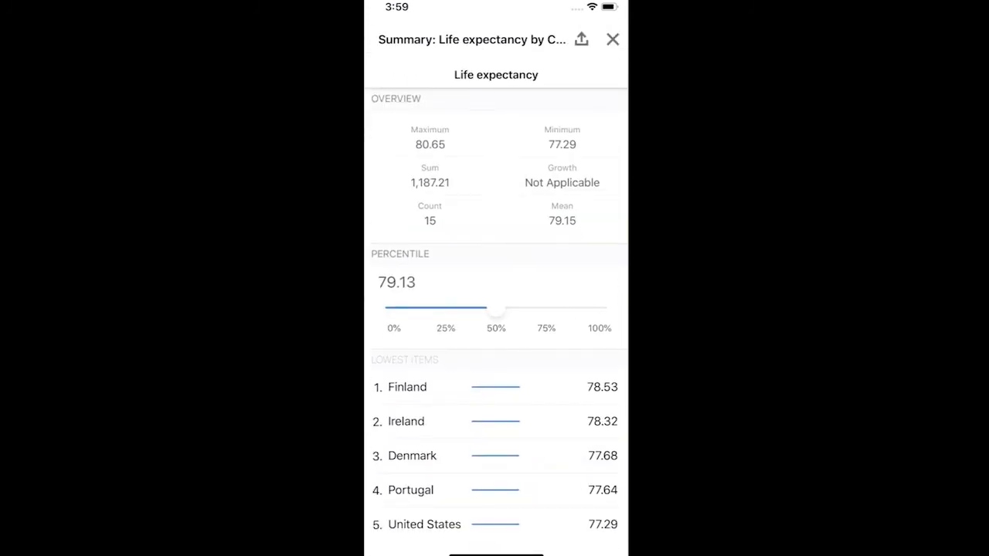
scroll(495, 316, down, 2)
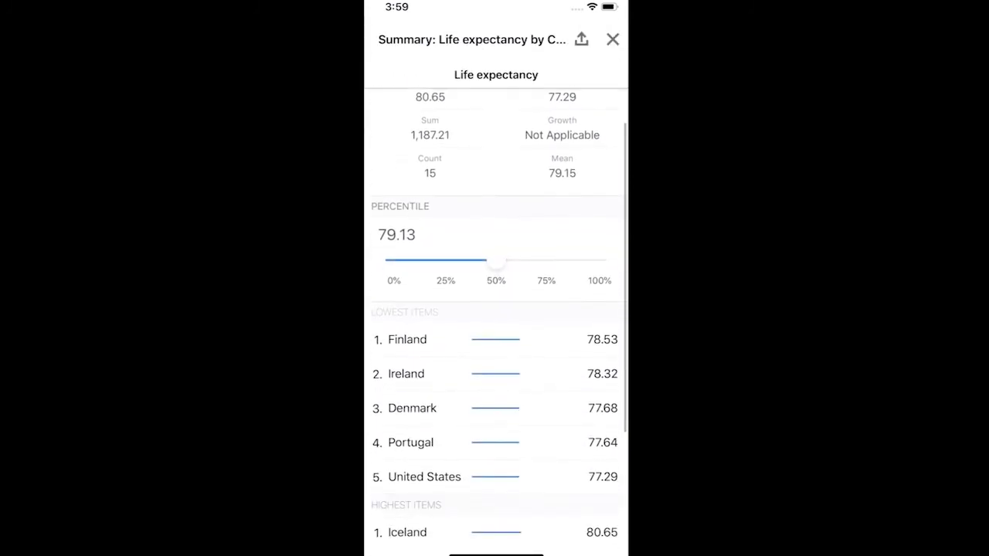
scroll(495, 317, down, 3)
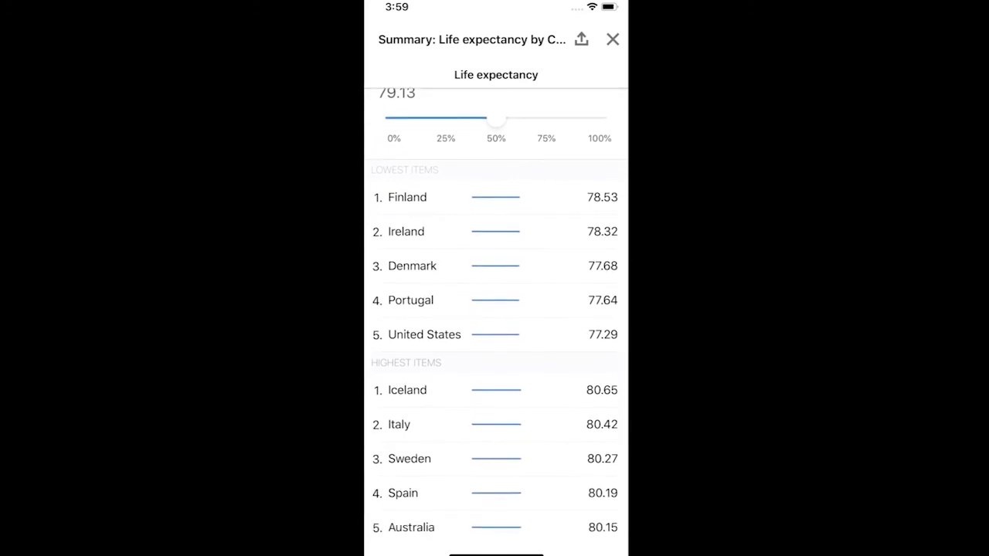
click(581, 38)
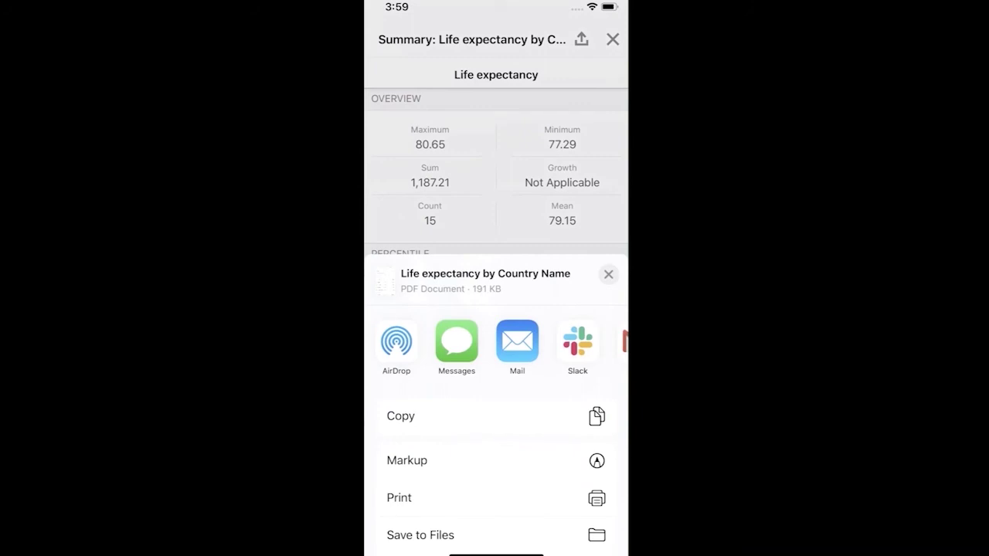
Step: Email the summary PDF via Mail to the suggested recipient with subject 'Latest stats'
click(517, 341)
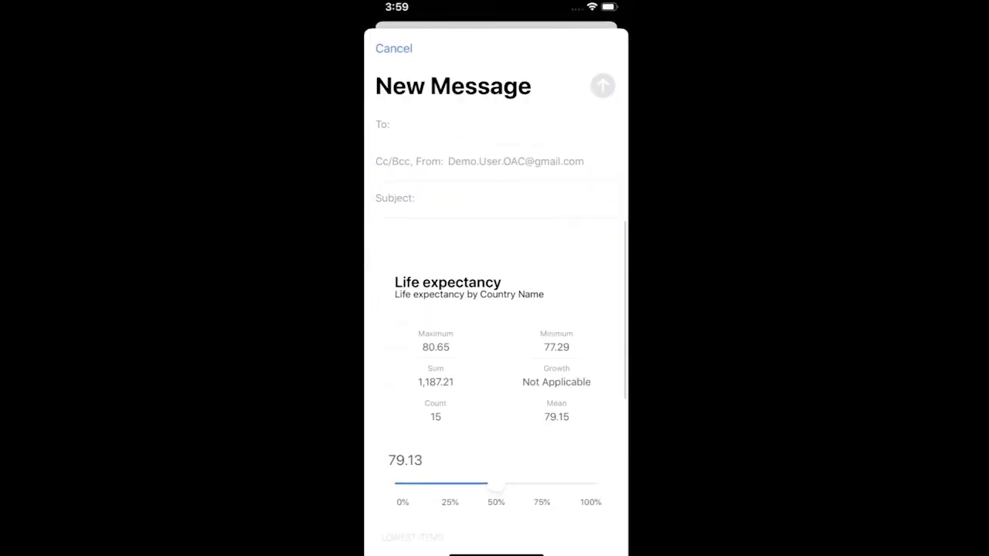
text(the)
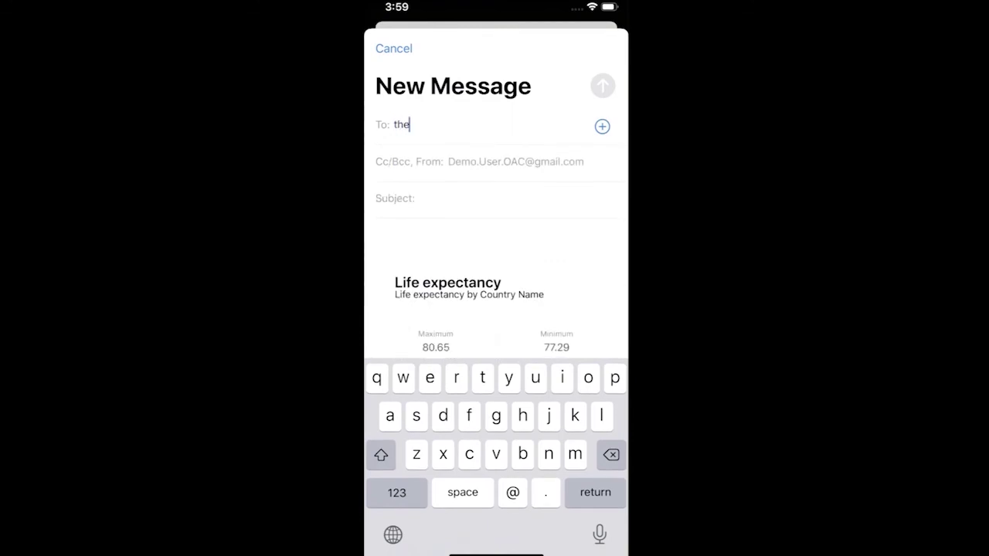
click(464, 160)
click(418, 197)
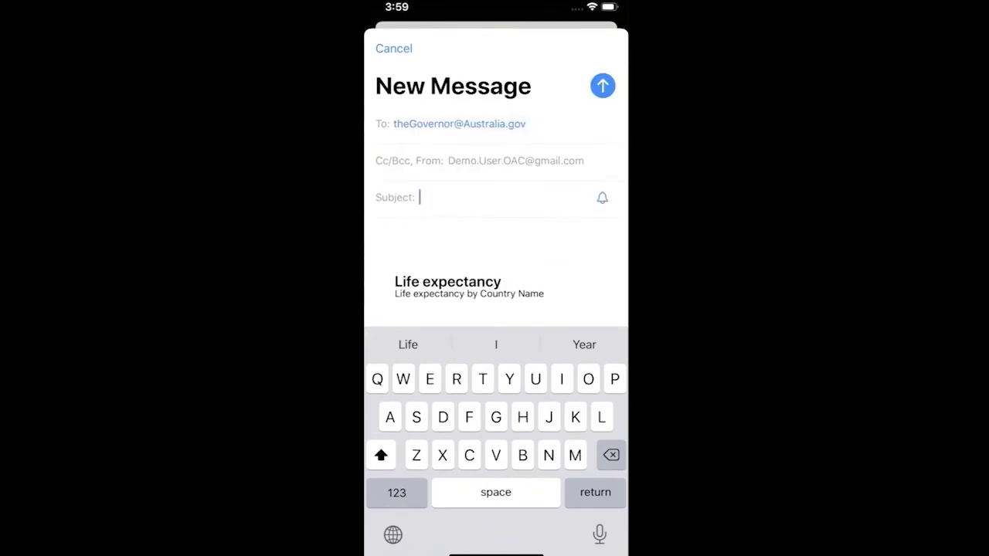
text(Latest)
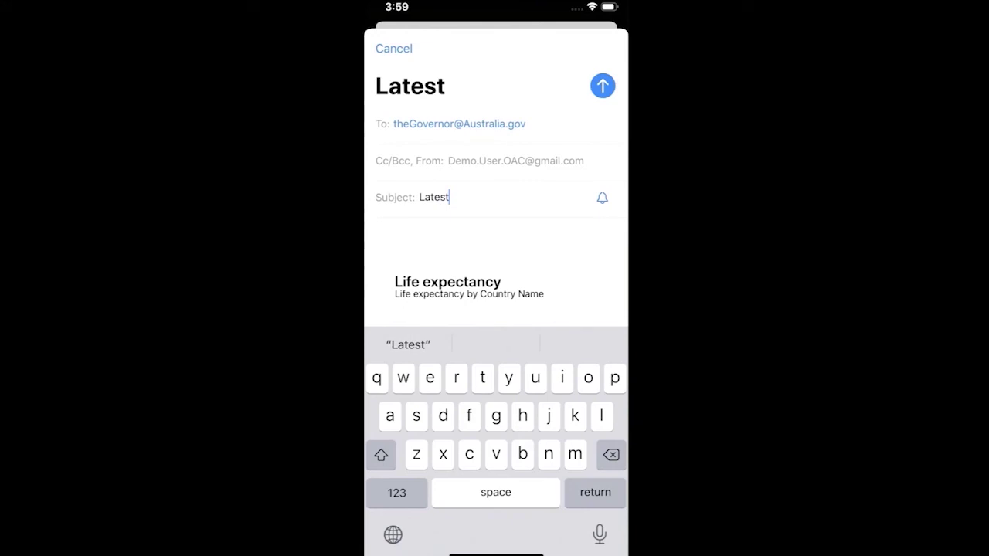
text( stats)
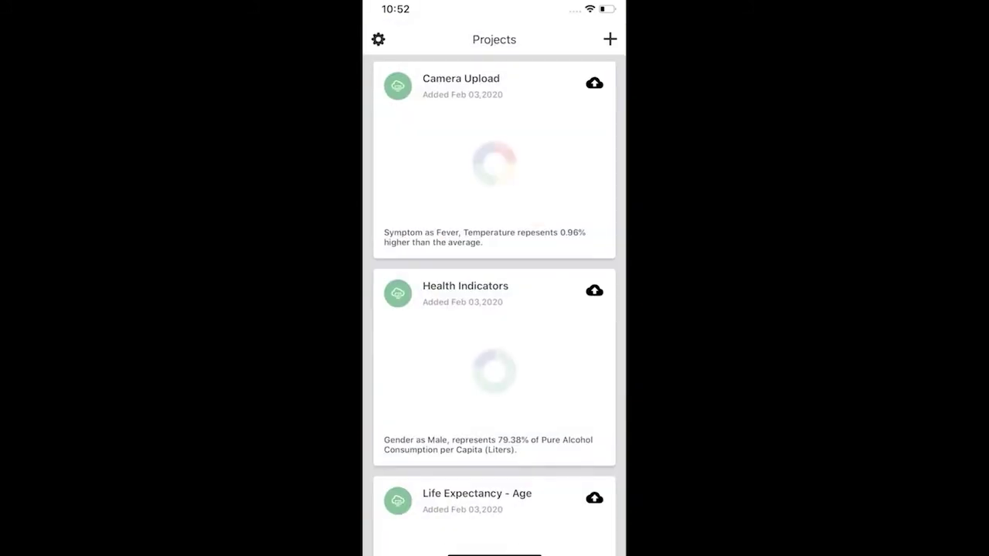
Step: Check Camera Upload's Temperature charts, then upload the Camera Upload project data
click(495, 162)
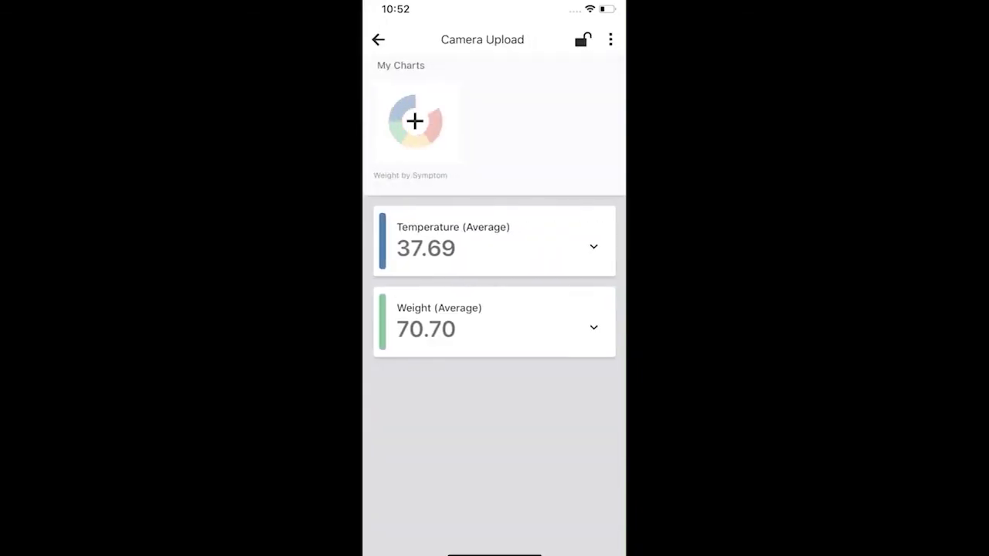
click(494, 244)
scroll(495, 309, down, 10)
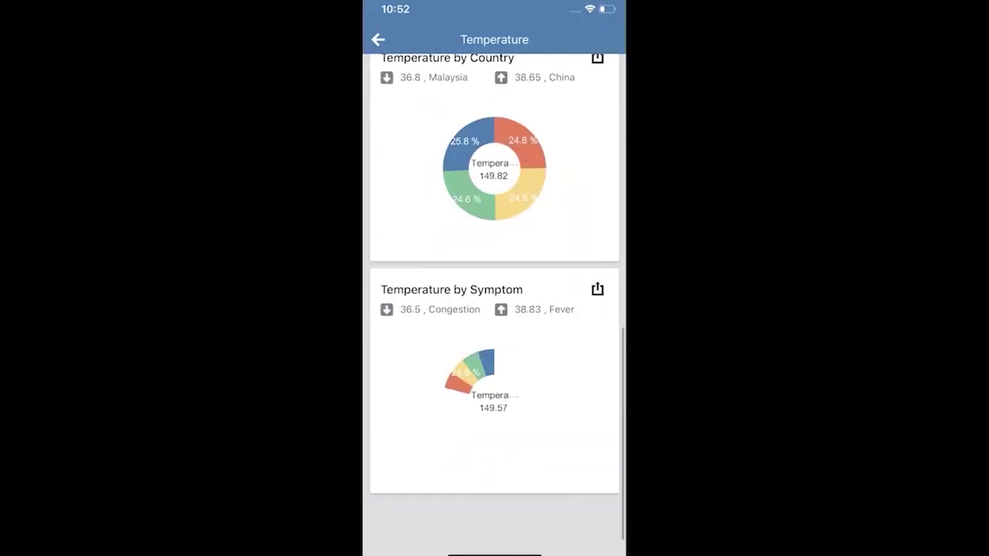
scroll(494, 309, up, 10)
click(378, 39)
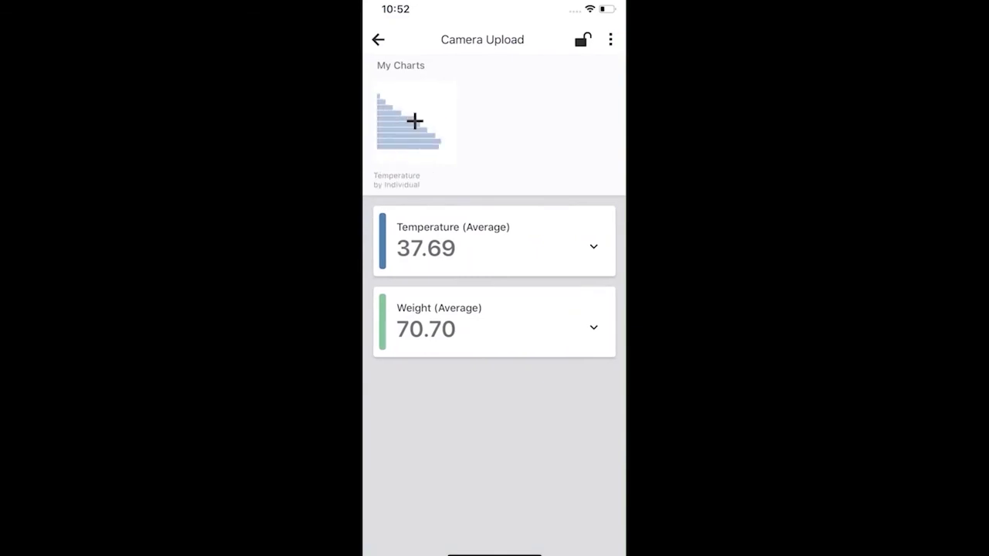
click(378, 40)
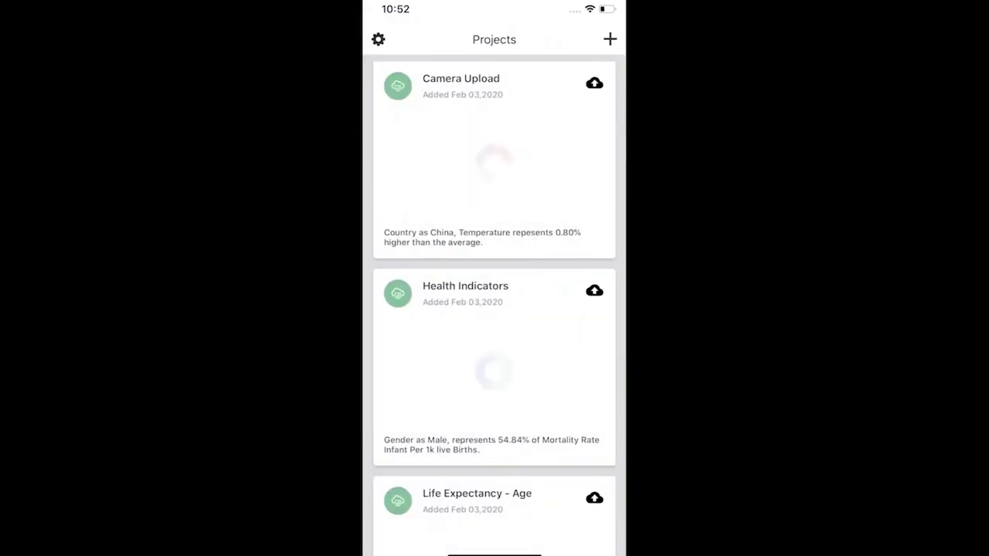
click(594, 83)
click(570, 105)
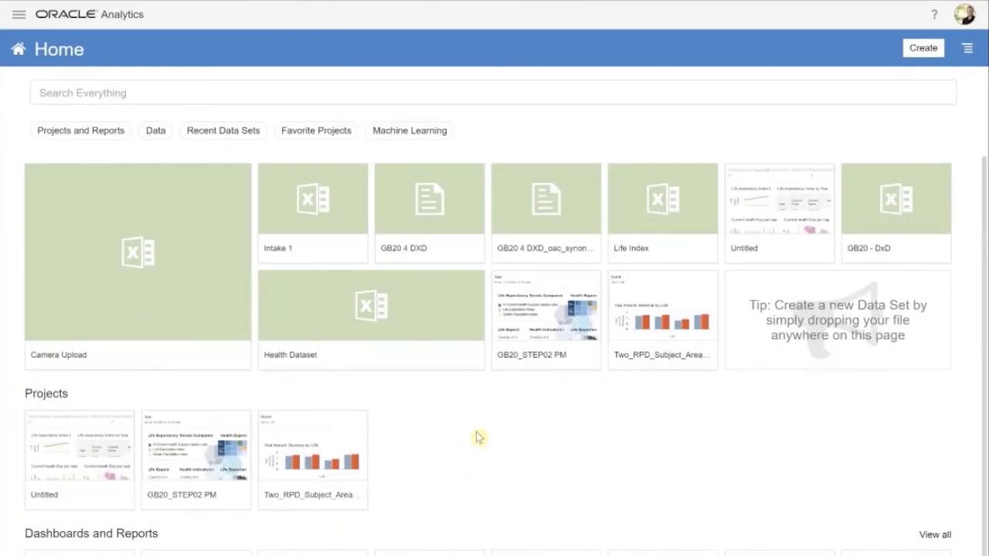
Step: Search 'show me the temperature and weight for individuals with a fever' from Home and run it
click(520, 94)
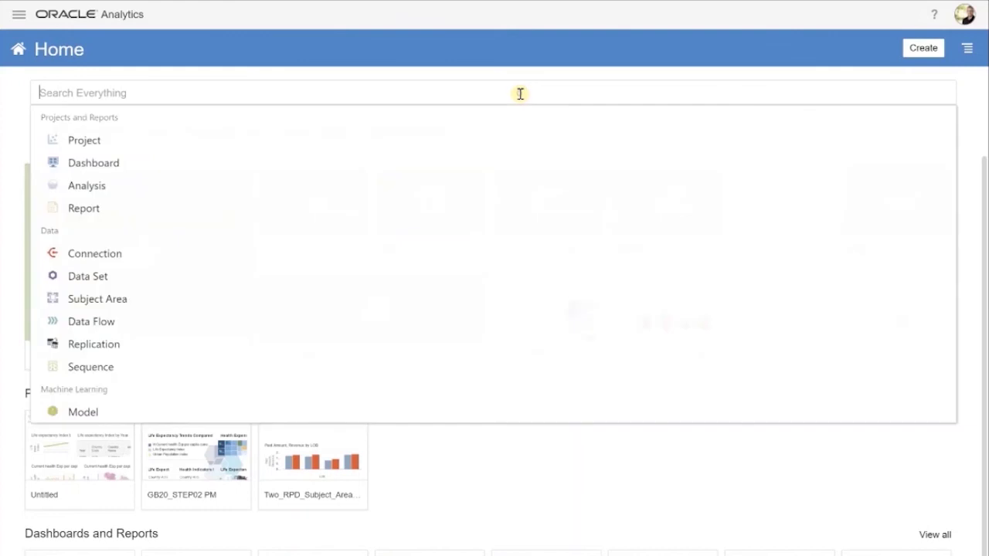
text(show me the temperature and weight for individuals with a fever)
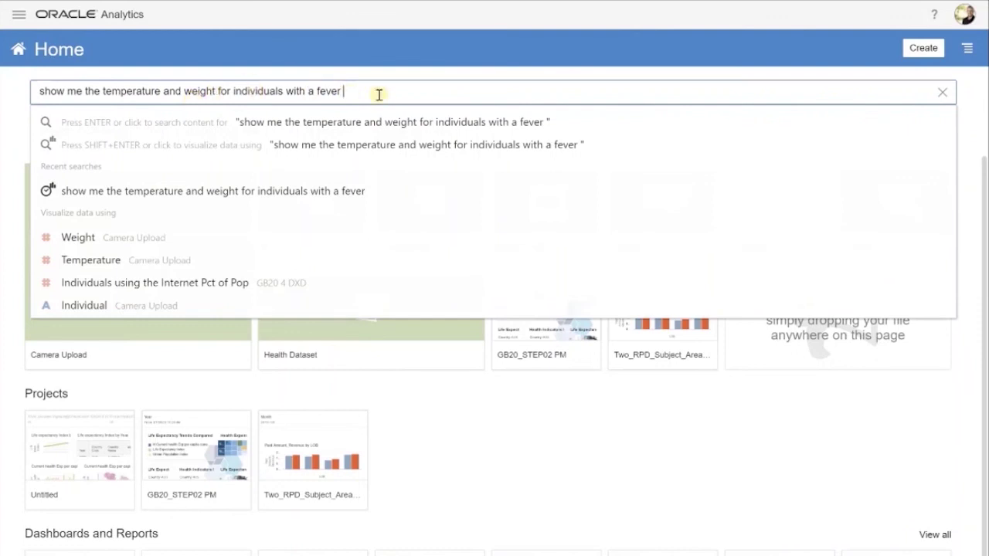
key(Escape)
key(Return)
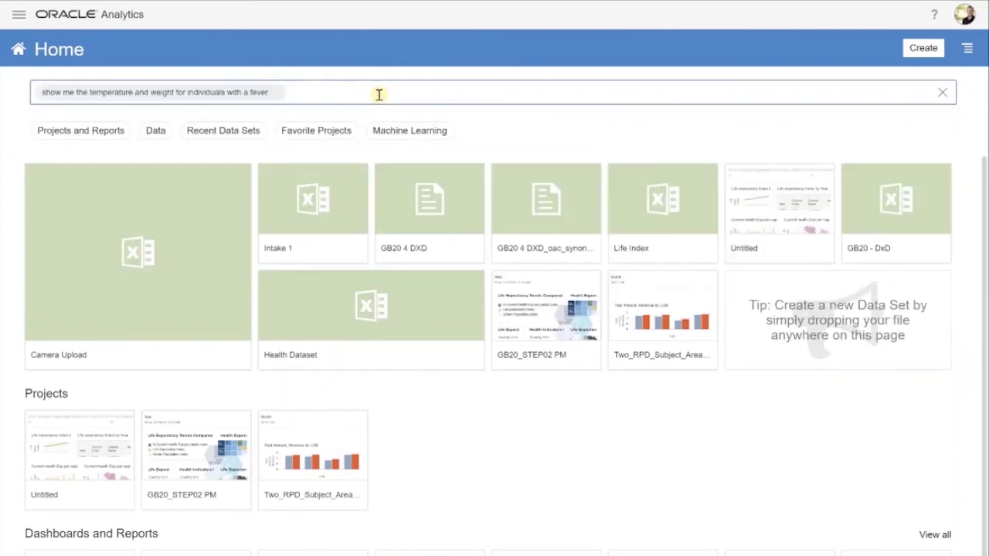